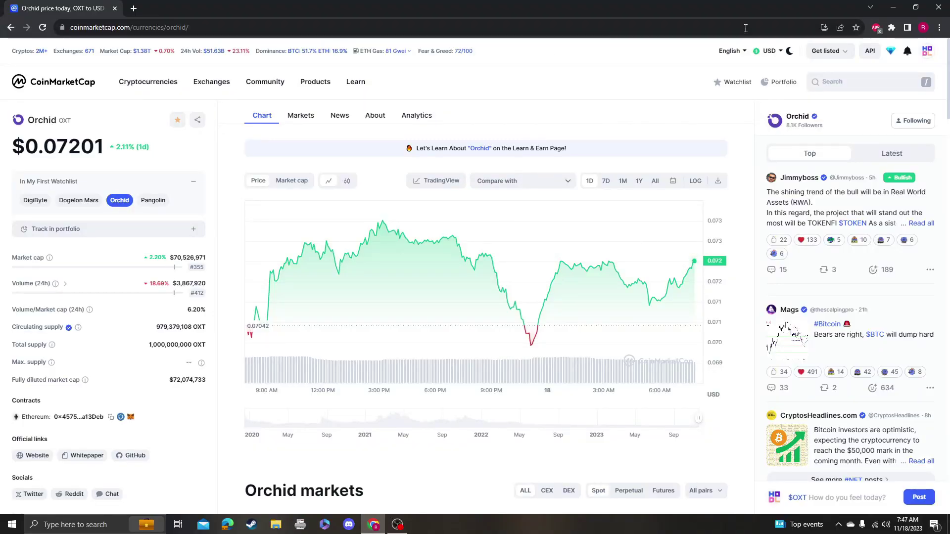
Step: Step the Orchid price chart through the 1M and 1Y ranges to All
click(620, 181)
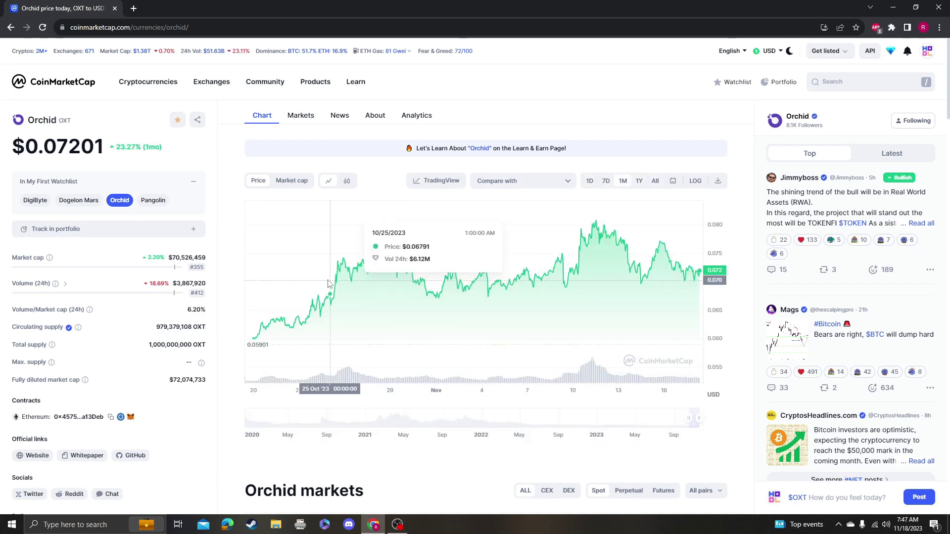
click(638, 180)
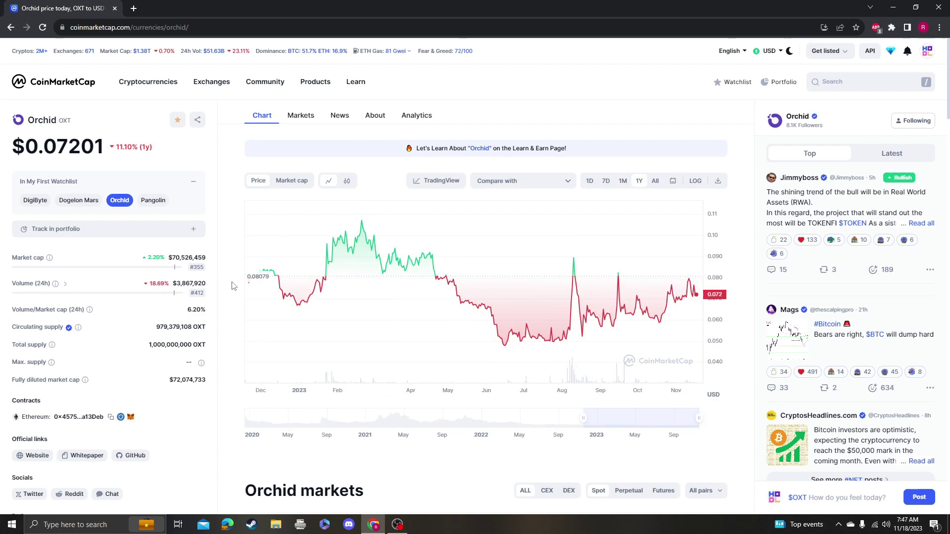
mouse_move(677, 280)
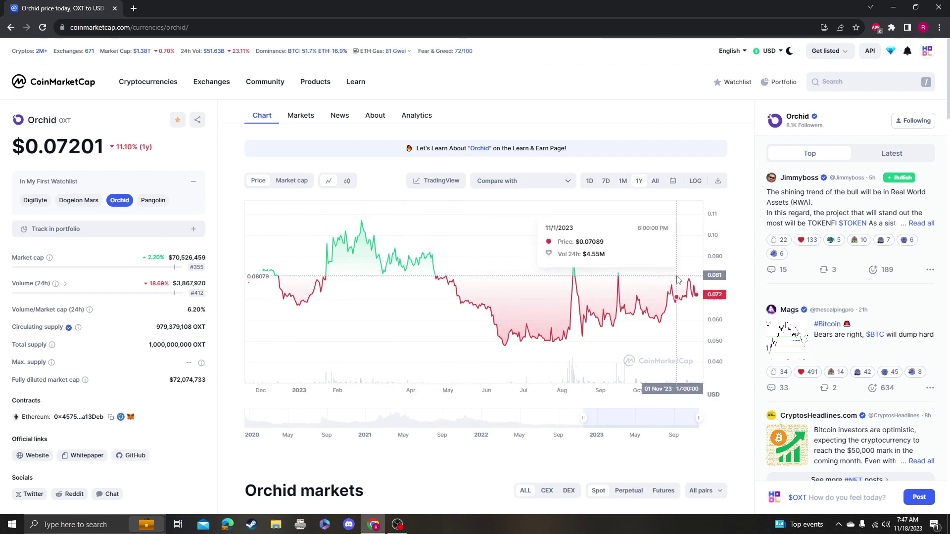
click(656, 181)
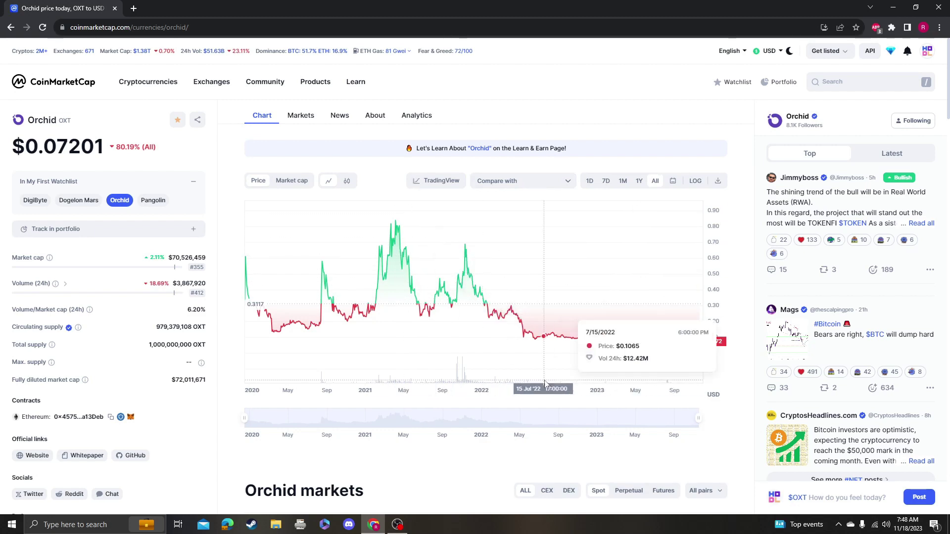
scroll(479, 228, down, 1)
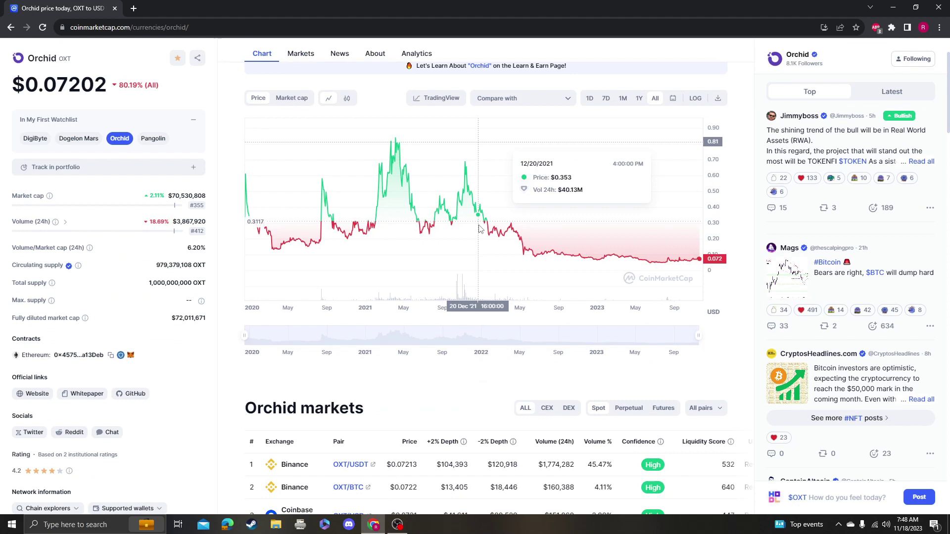
scroll(479, 229, up, 1)
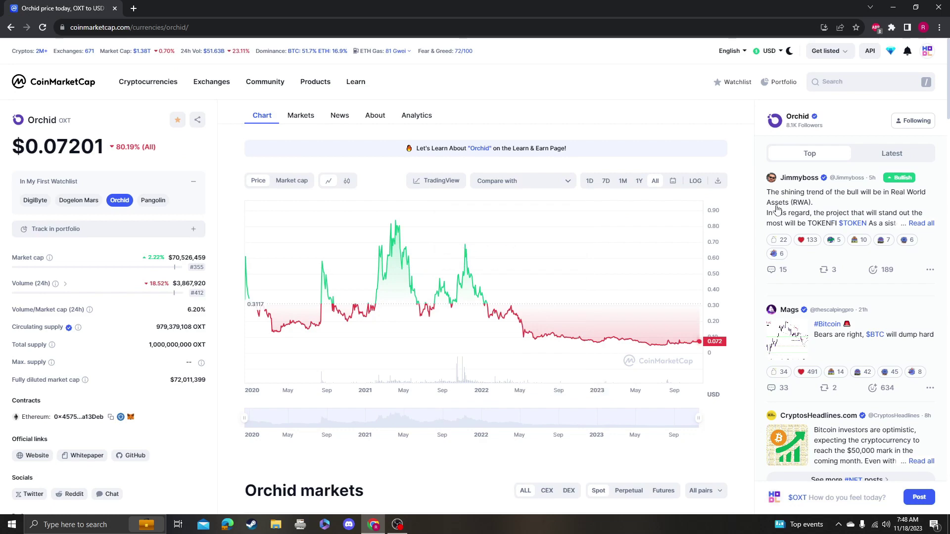
Step: In the technical analysis chart, draw a Fibonacci retracement from the early-2023 high to the 0.046 low
click(455, 182)
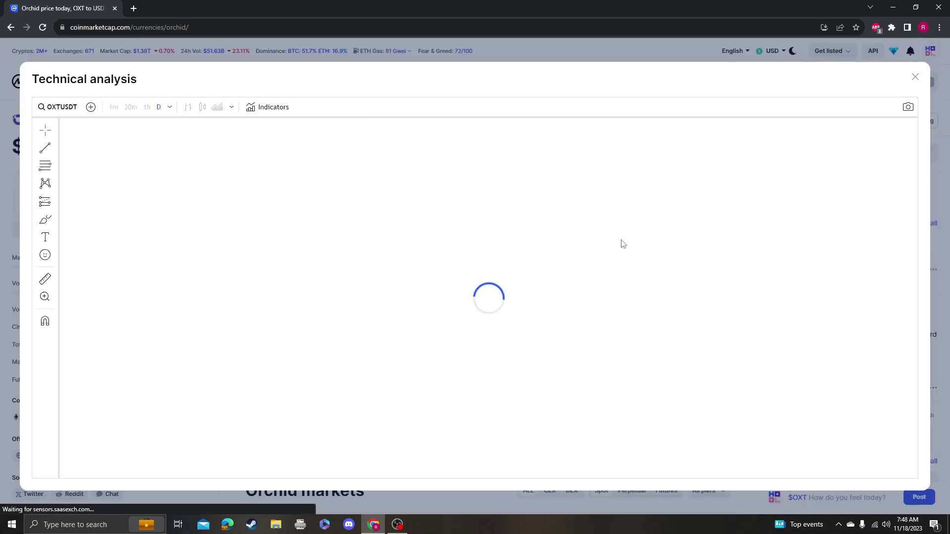
drag(736, 269, 583, 255)
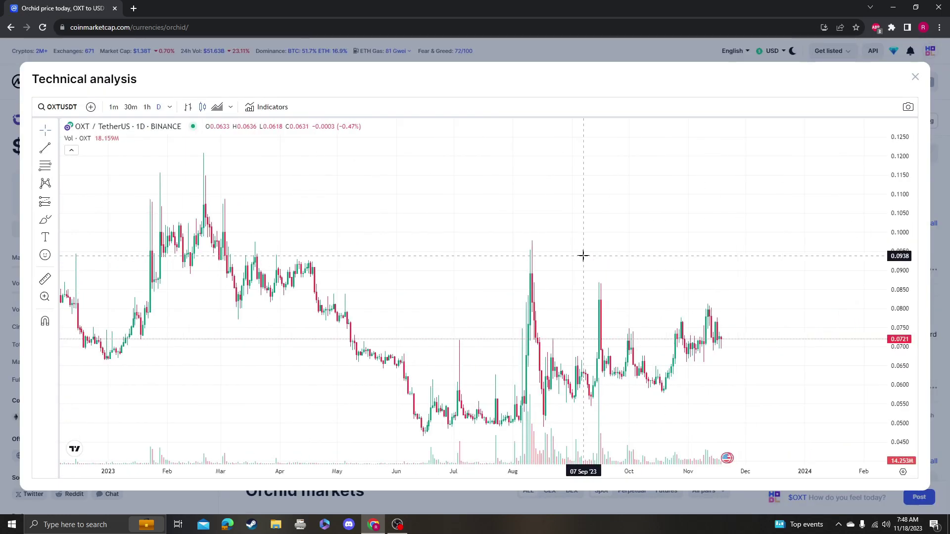
click(56, 167)
click(111, 170)
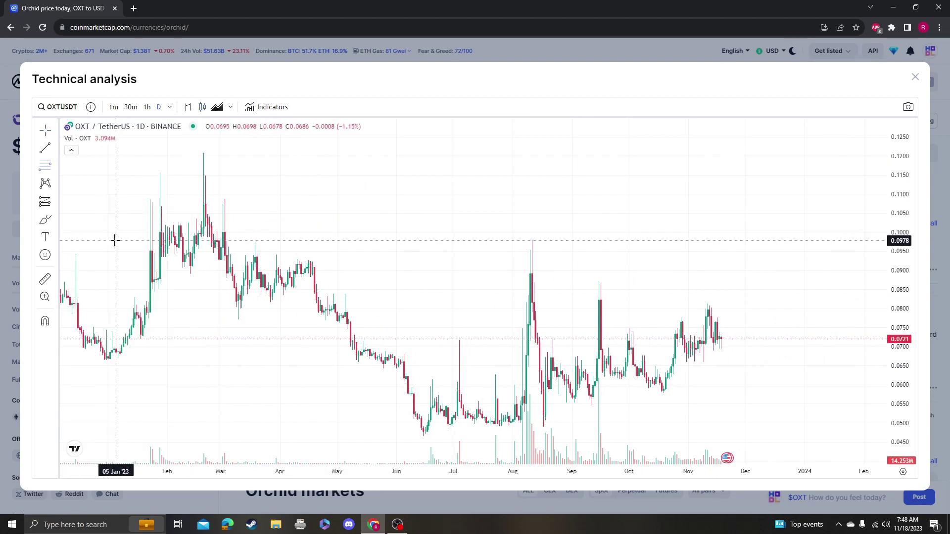
click(115, 239)
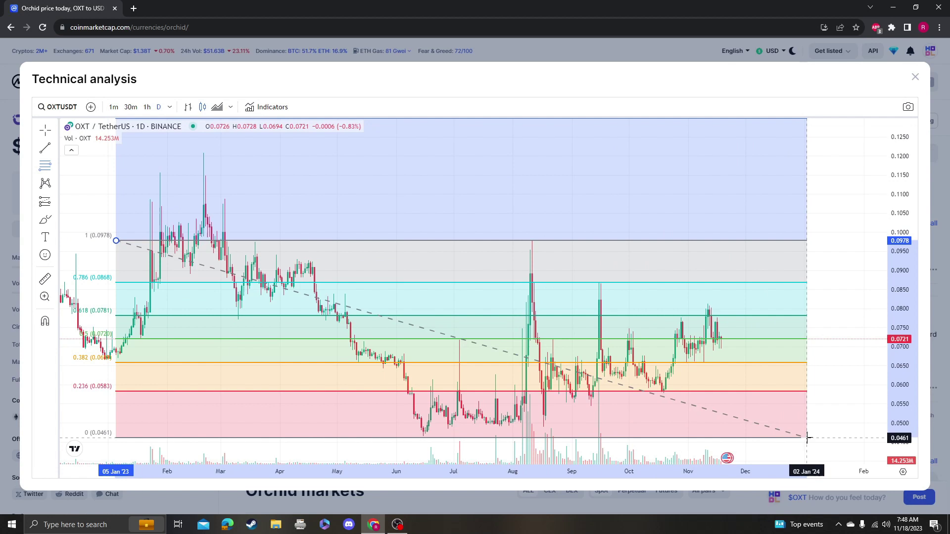
click(809, 436)
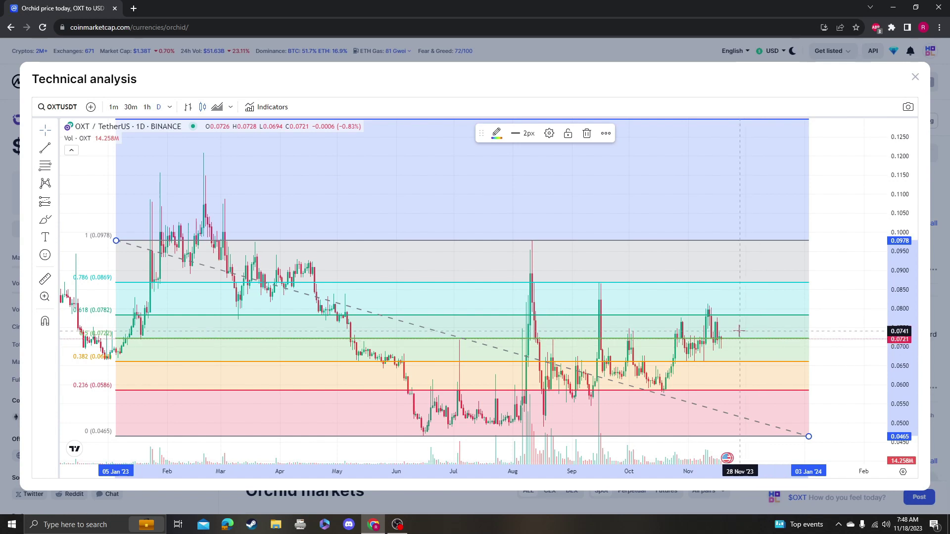
click(46, 222)
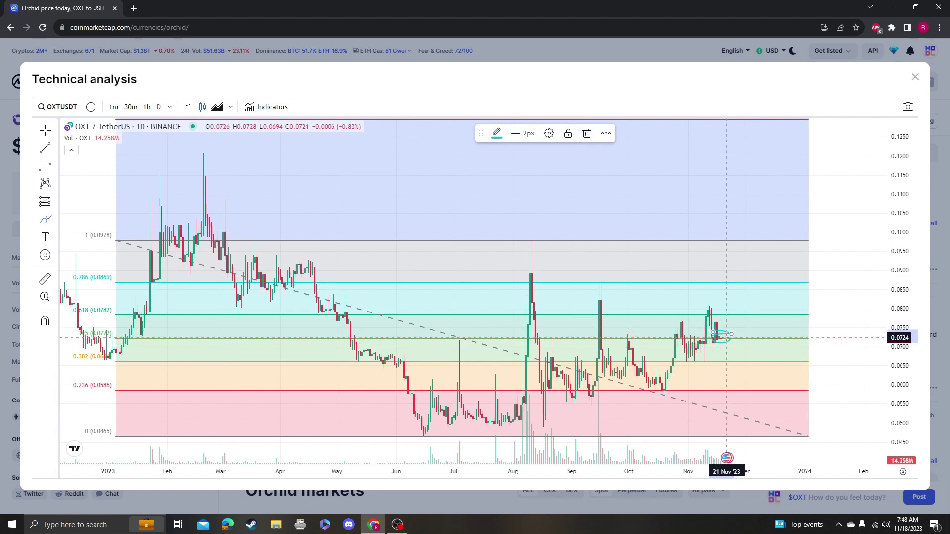
drag(727, 338, 730, 315)
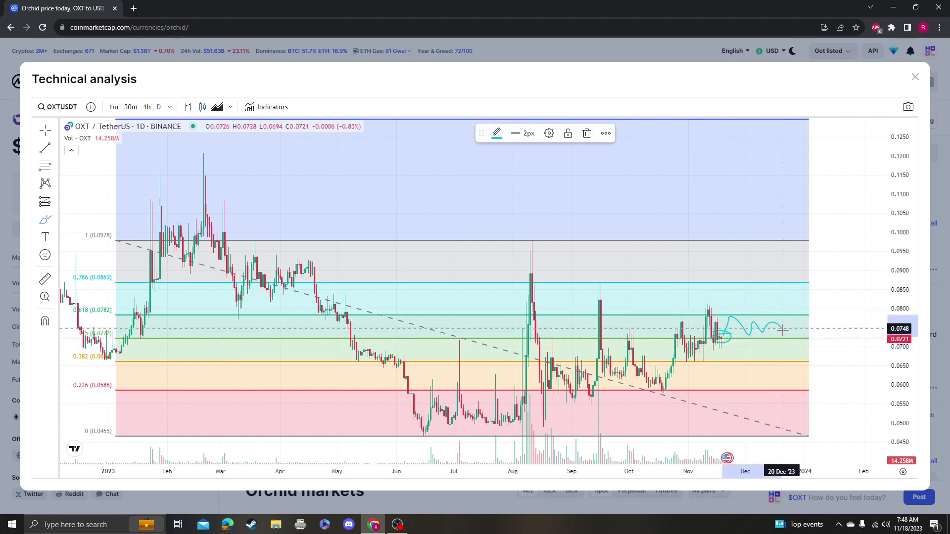
drag(737, 321, 791, 319)
drag(701, 355, 774, 326)
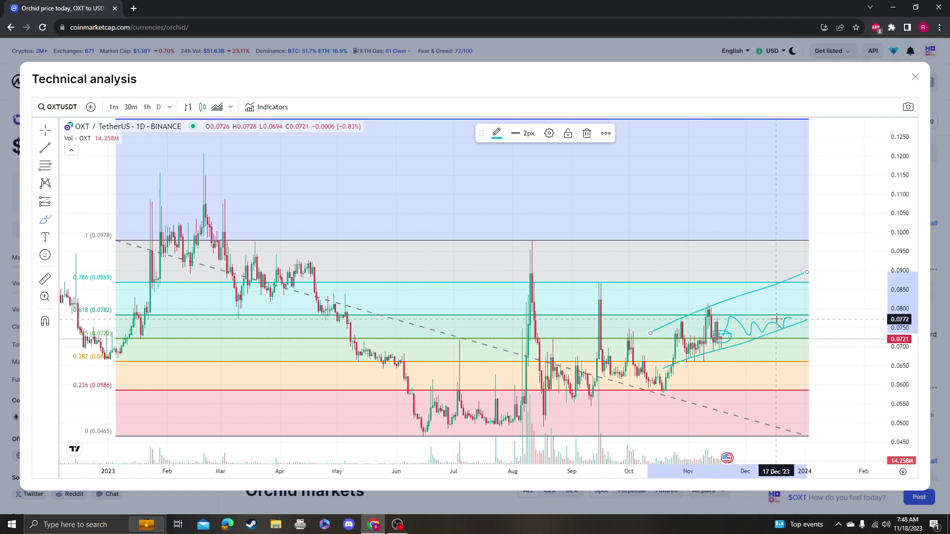
drag(793, 319, 825, 242)
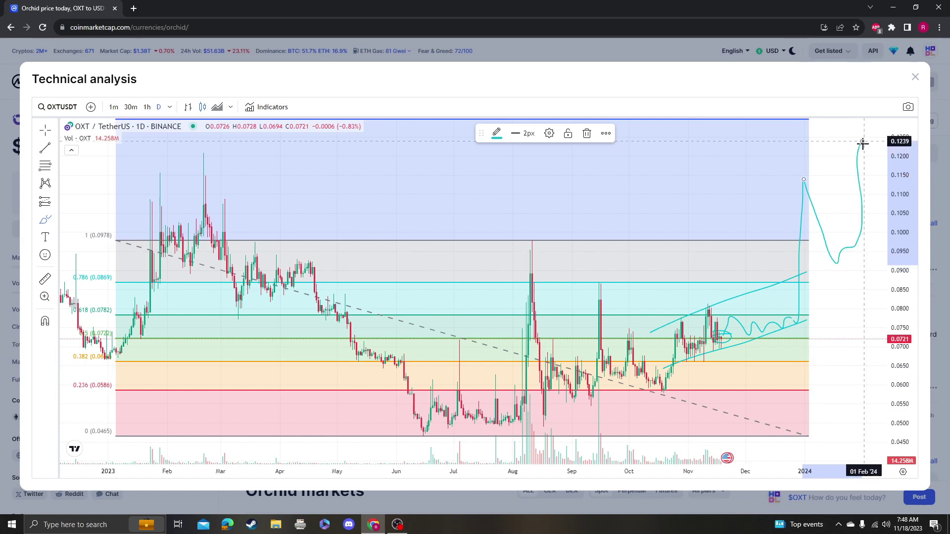
drag(825, 242, 825, 324)
key(Escape)
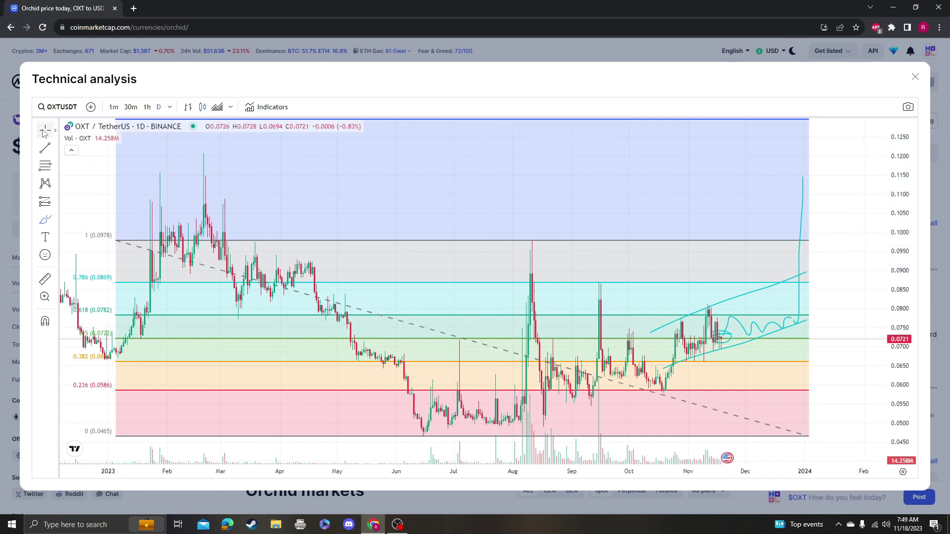
click(768, 292)
key(Delete)
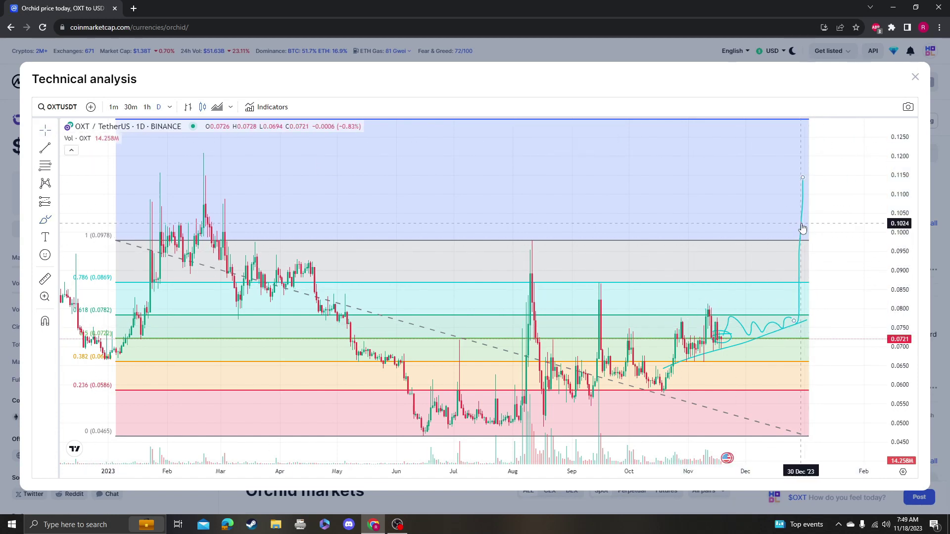
click(802, 229)
key(Delete)
click(746, 346)
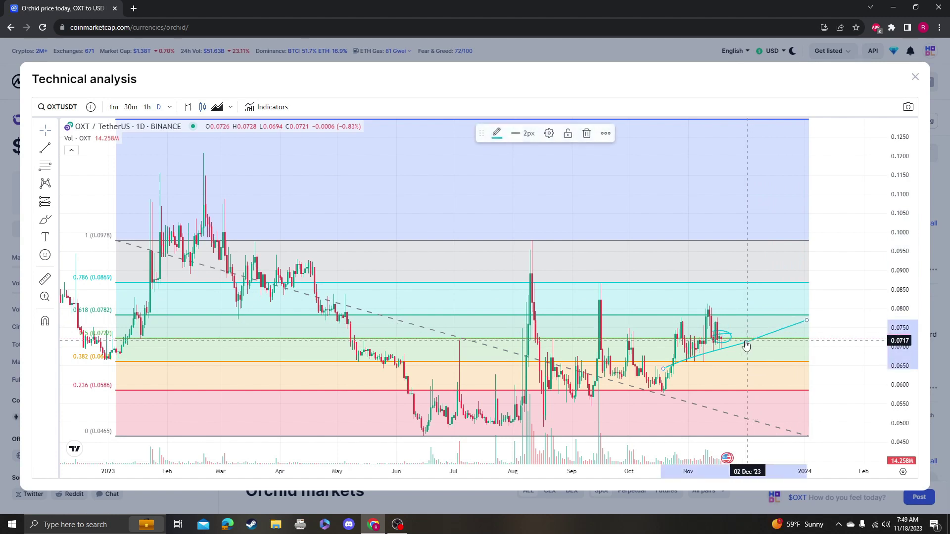
key(Delete)
click(731, 338)
key(Delete)
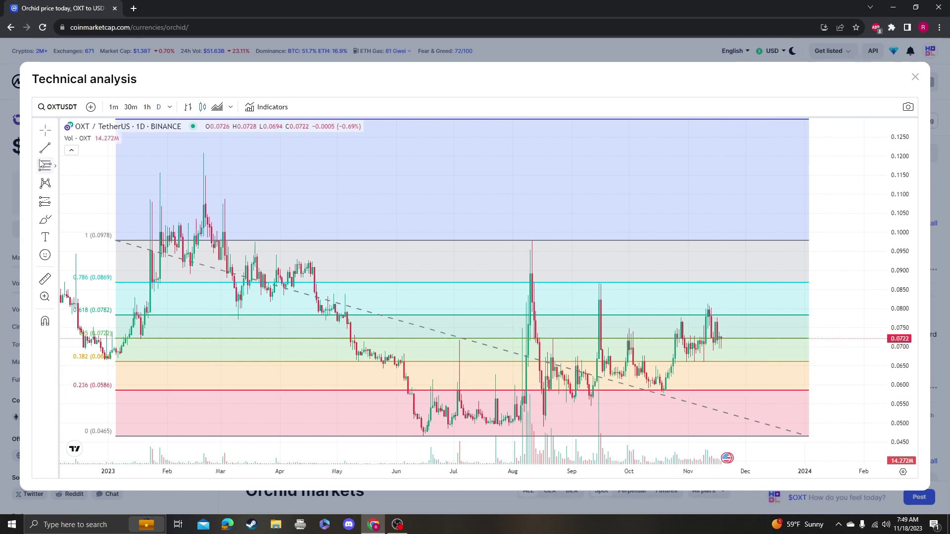
Step: Sketch a freehand downward path from the last candles to about 0.045
click(44, 219)
drag(722, 338, 765, 392)
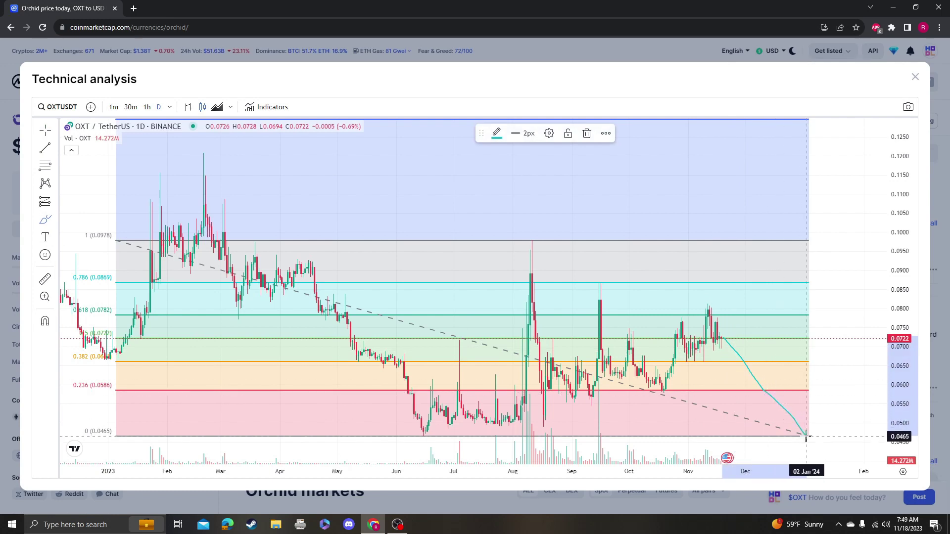
drag(765, 393, 824, 451)
scroll(860, 351, down, 2)
scroll(859, 352, down, 3)
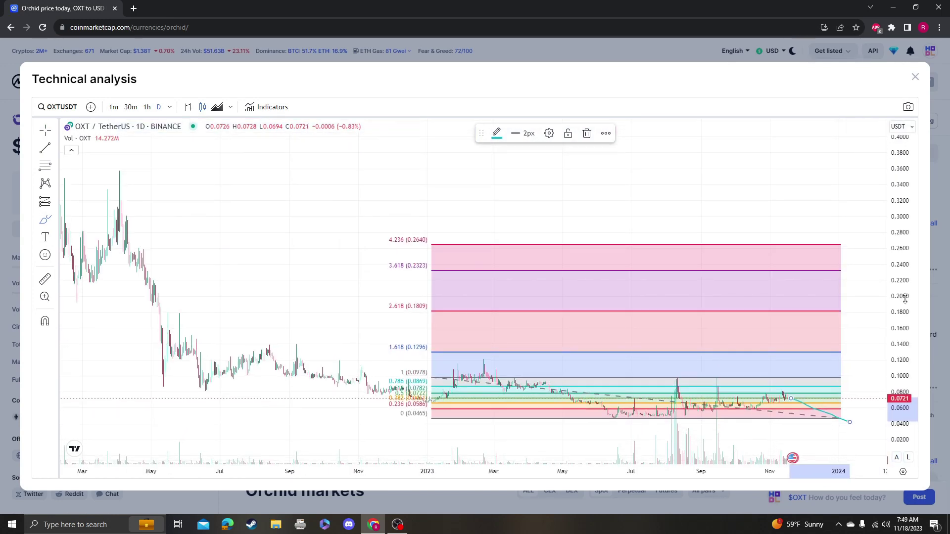
scroll(832, 380, up, 1)
scroll(817, 364, up, 2)
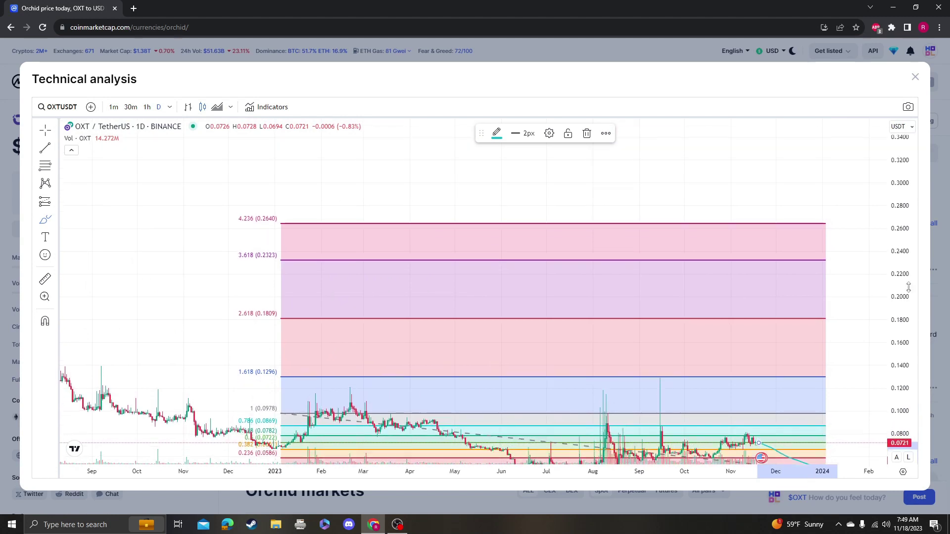
scroll(831, 312, up, 1)
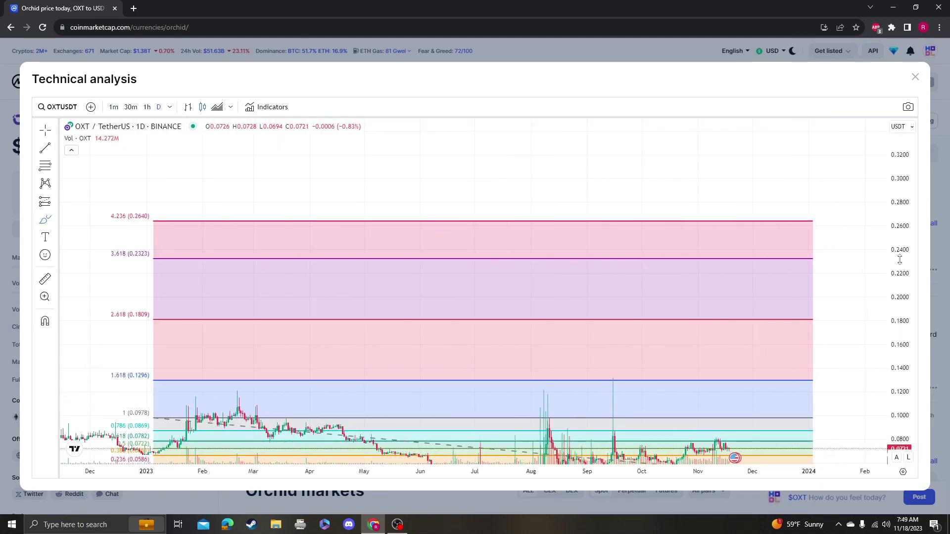
Step: Stretch the price scale to view the levels, then delete the Fibonacci retracement
drag(896, 257, 899, 212)
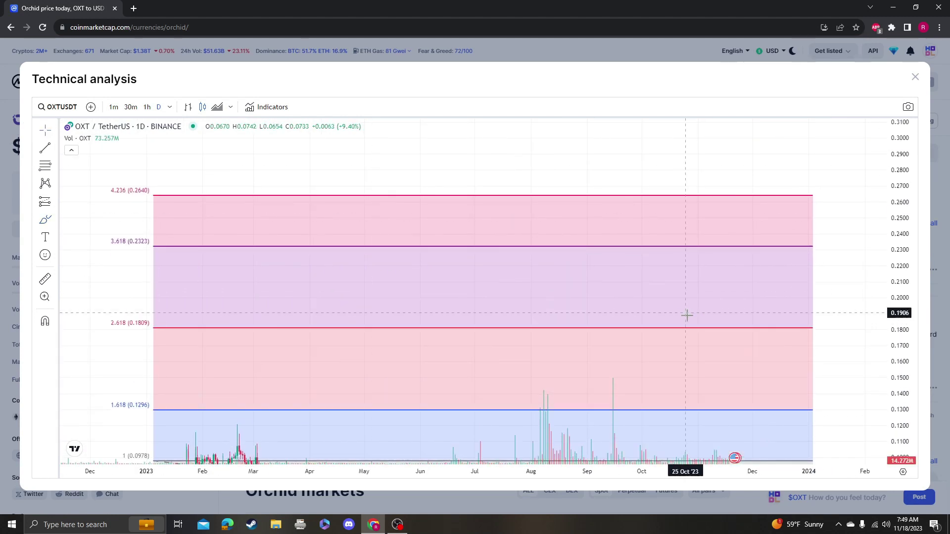
drag(829, 373, 787, 250)
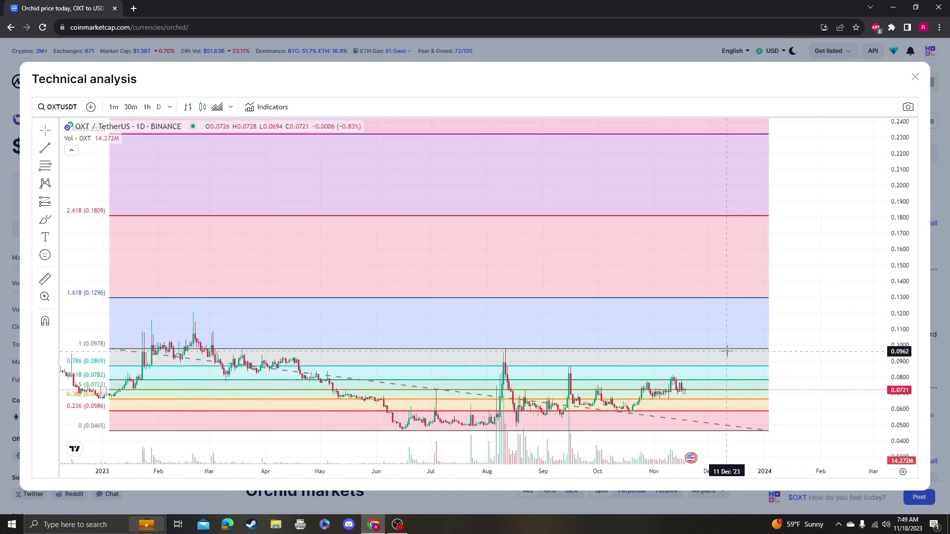
click(728, 349)
key(Delete)
drag(730, 350, 695, 293)
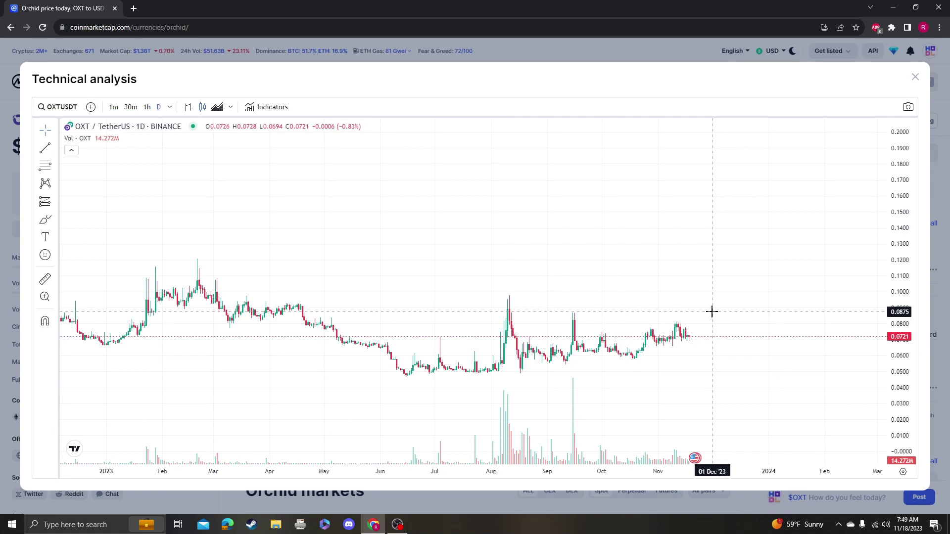
Step: Add the RSI and Stoch RSI indicators, then spread the candles to show recent months
click(289, 109)
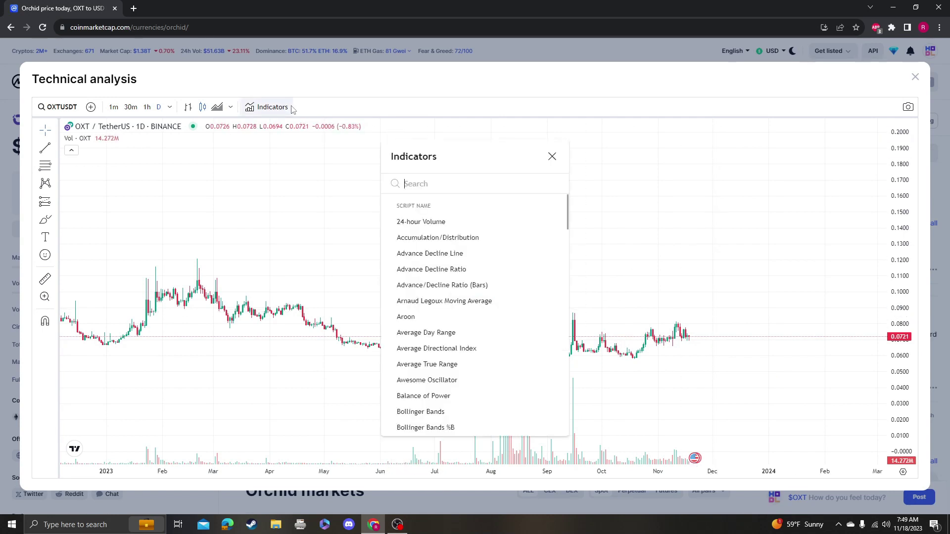
text(rsi)
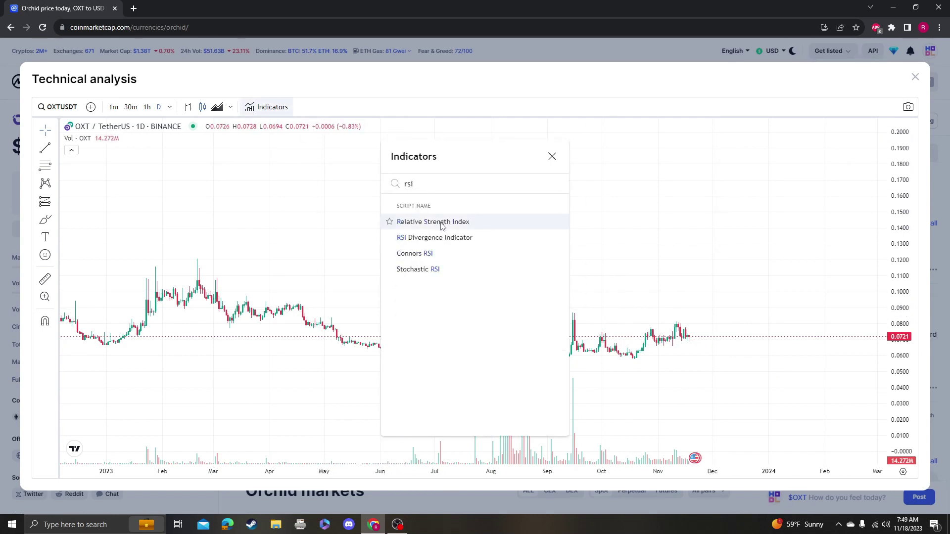
click(438, 221)
click(448, 269)
click(702, 213)
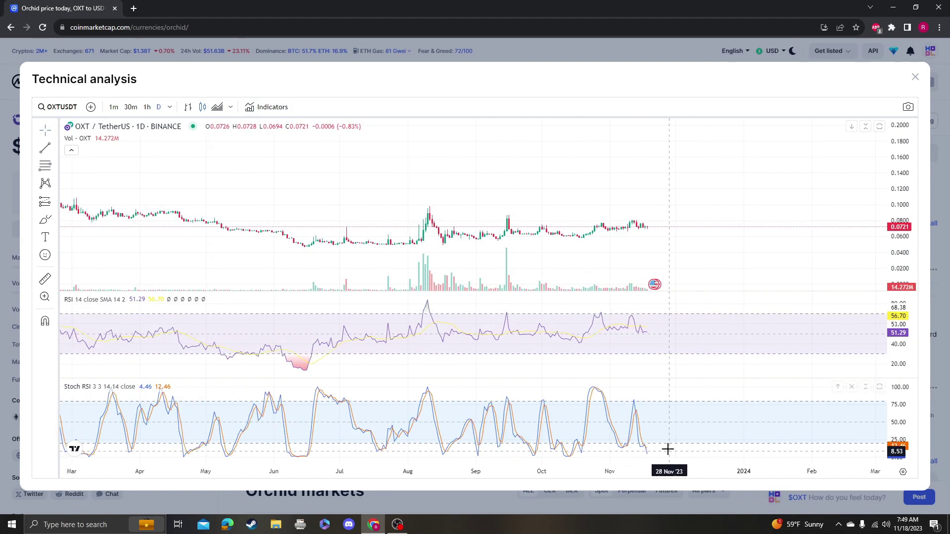
scroll(615, 221, up, 1)
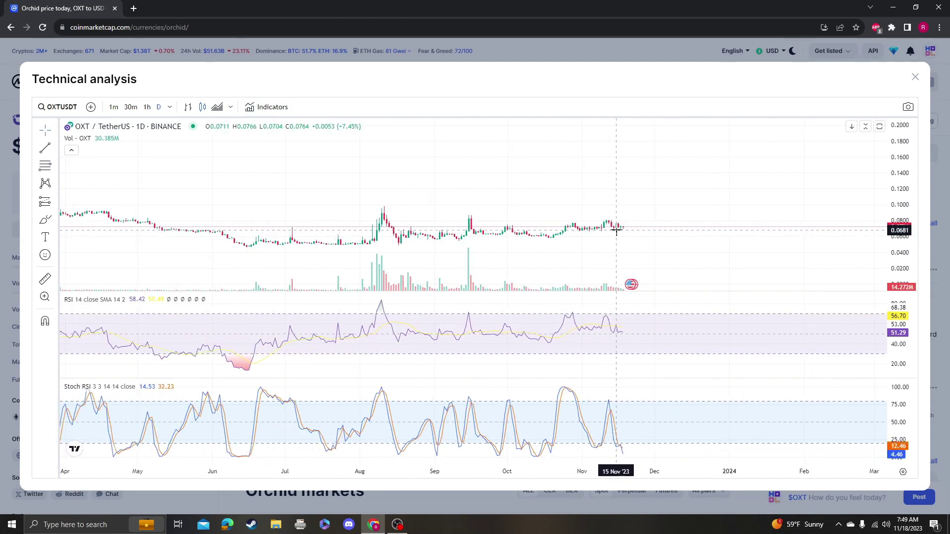
scroll(584, 180, up, 1)
drag(889, 202, 890, 186)
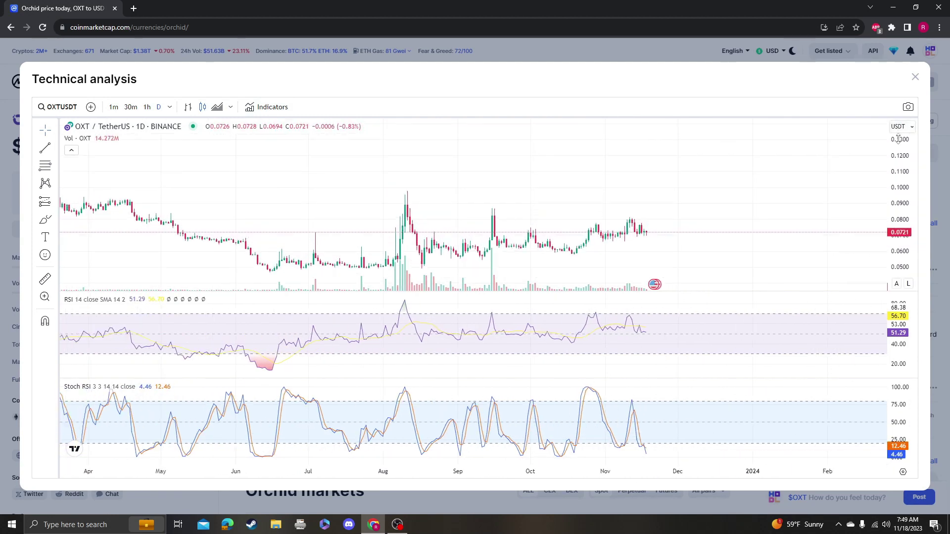
drag(790, 196, 668, 196)
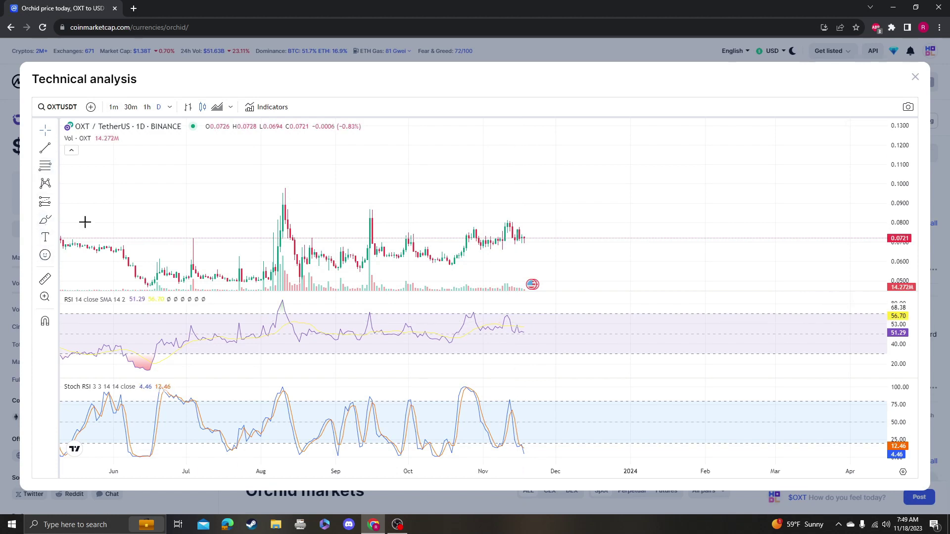
mouse_move(526, 330)
mouse_move(524, 335)
mouse_down()
mouse_move(539, 300)
mouse_move(575, 297)
mouse_move(601, 333)
mouse_move(636, 338)
mouse_up()
mouse_move(525, 238)
mouse_down()
mouse_move(547, 134)
mouse_move(558, 153)
mouse_move(586, 147)
mouse_move(613, 188)
mouse_up()
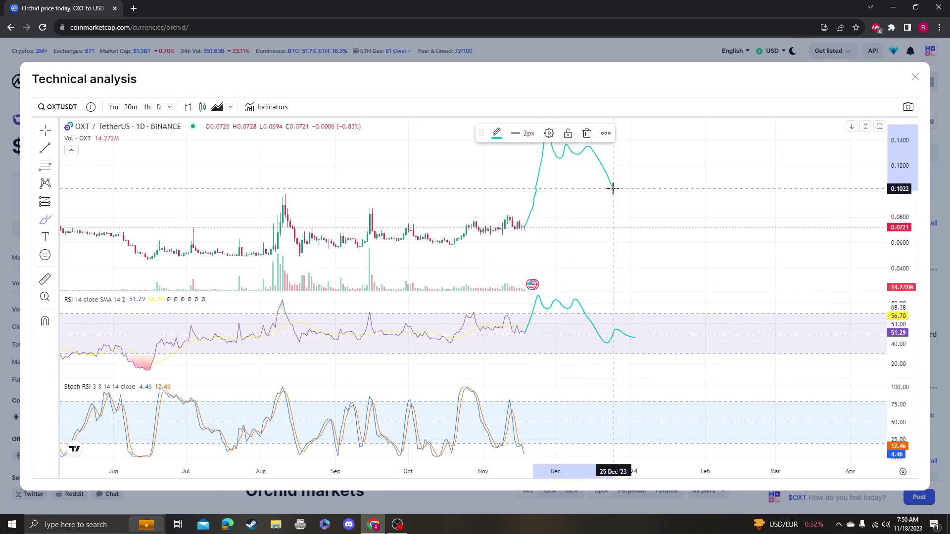
key(Delete)
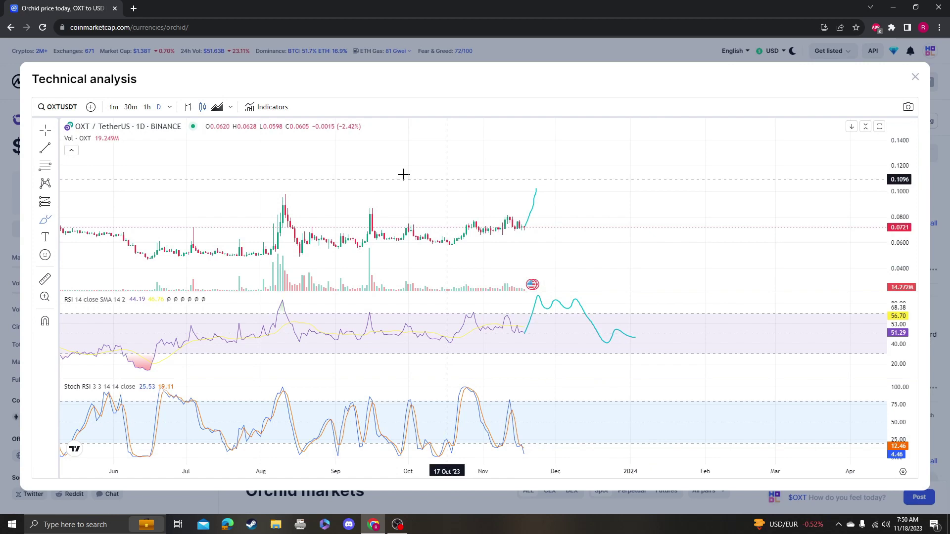
click(531, 204)
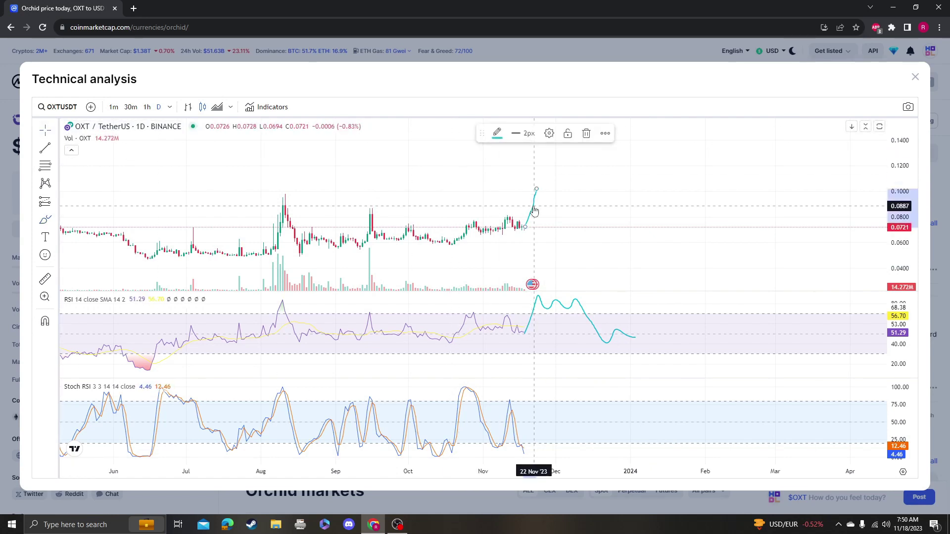
key(Delete)
click(583, 312)
key(Delete)
scroll(590, 240, down, 5)
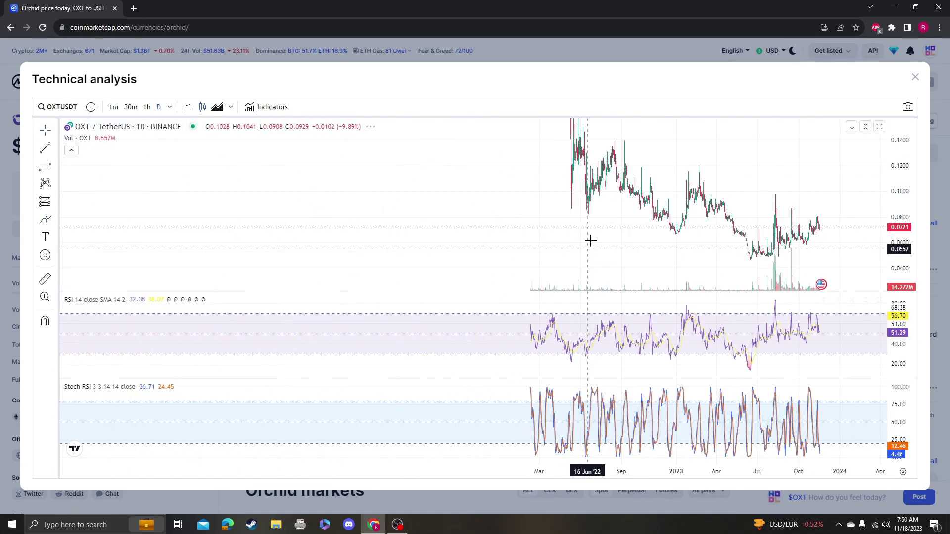
scroll(600, 220, up, 3)
scroll(602, 222, up, 2)
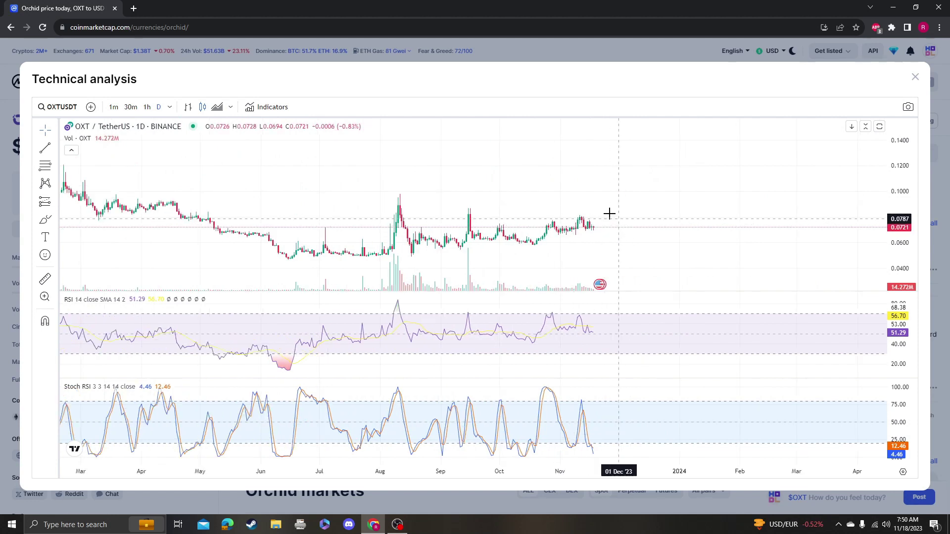
scroll(605, 216, up, 2)
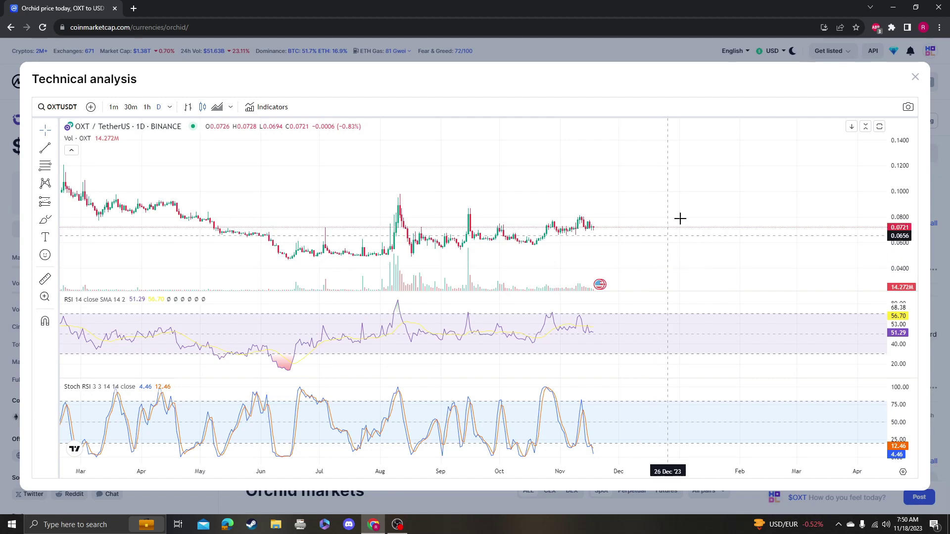
Step: Close the technical analysis chart and open Orchid's Etherscan token page on its Holders list
click(918, 80)
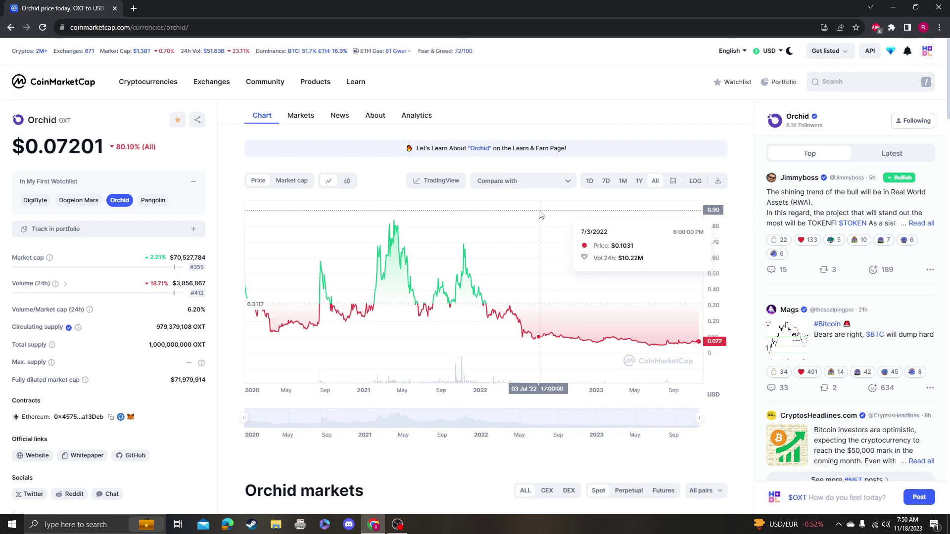
scroll(169, 328, down, 3)
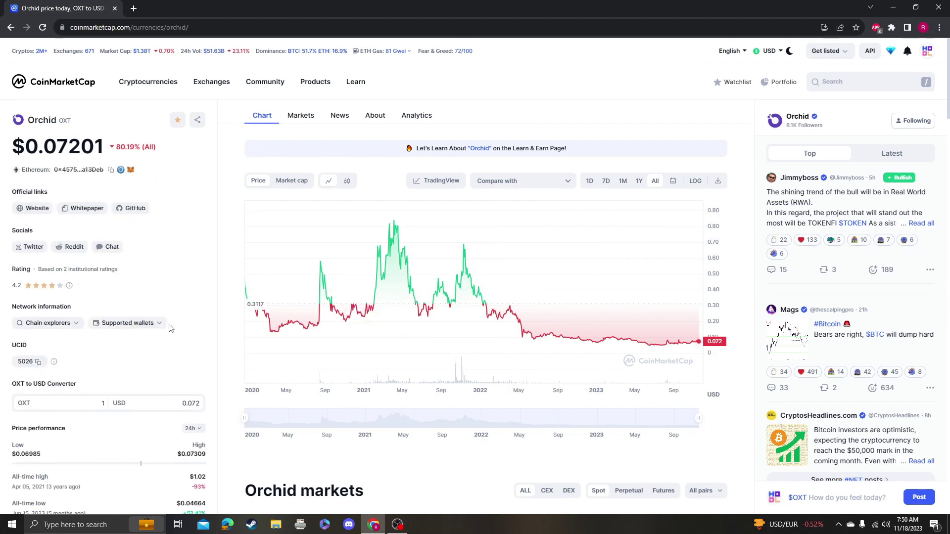
click(48, 323)
click(47, 347)
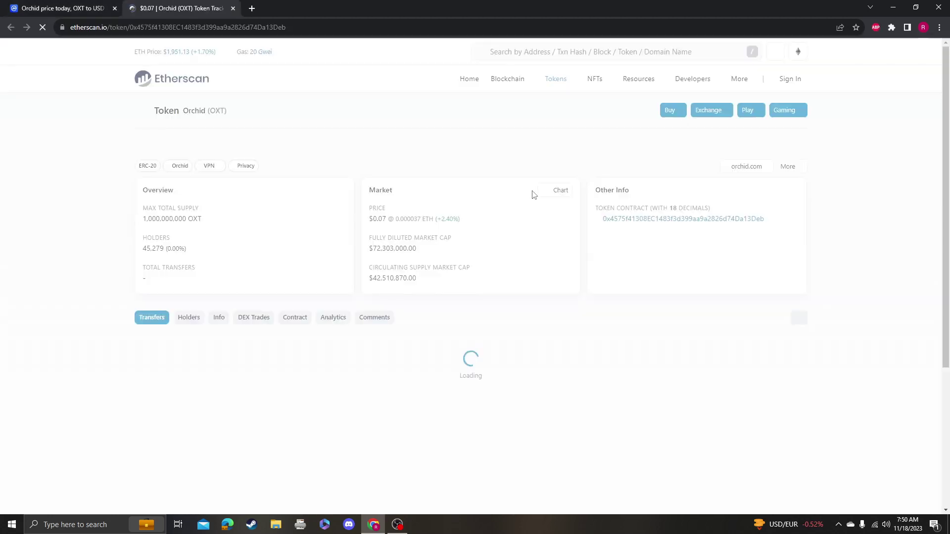
scroll(496, 265, down, 2)
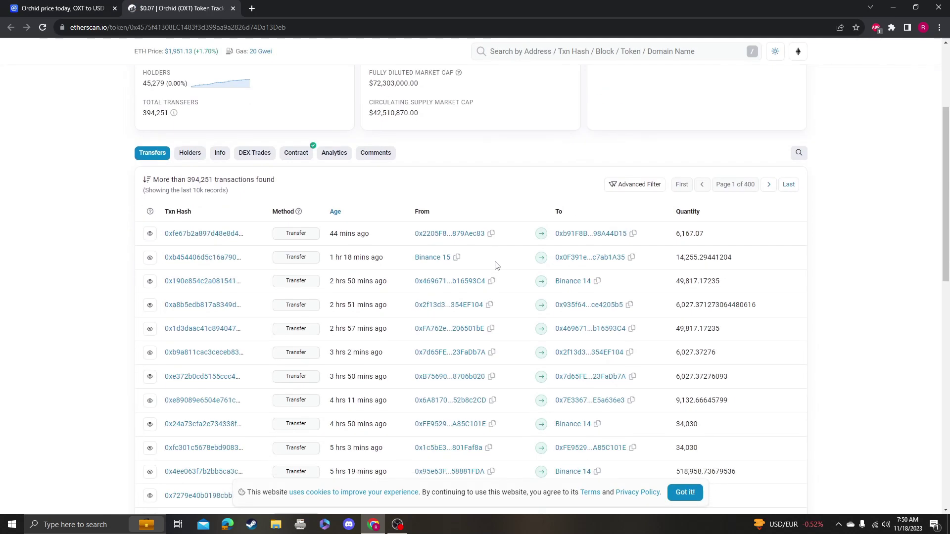
click(194, 153)
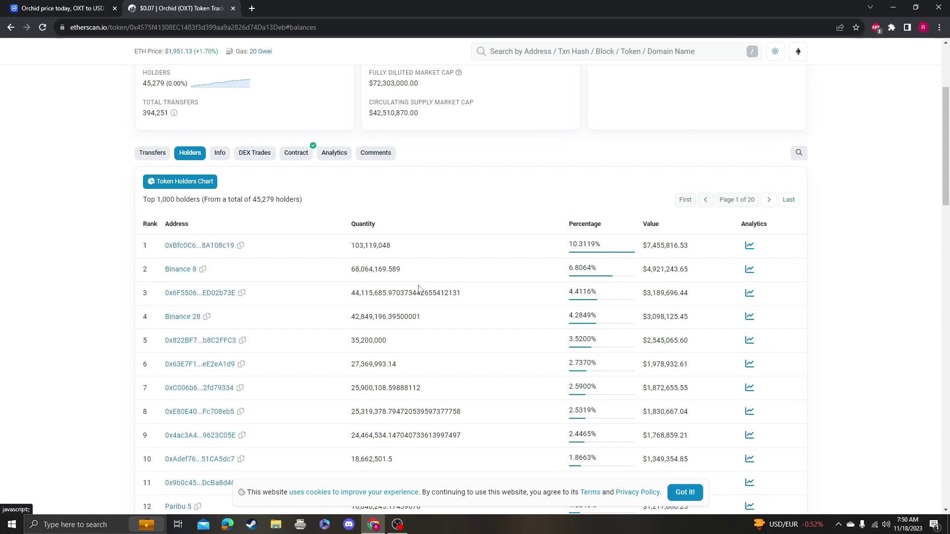
Step: Highlight holder quantities: 68,064,169.589, Binance 28's amount, and the top holder's 103,119,048
double_click(396, 270)
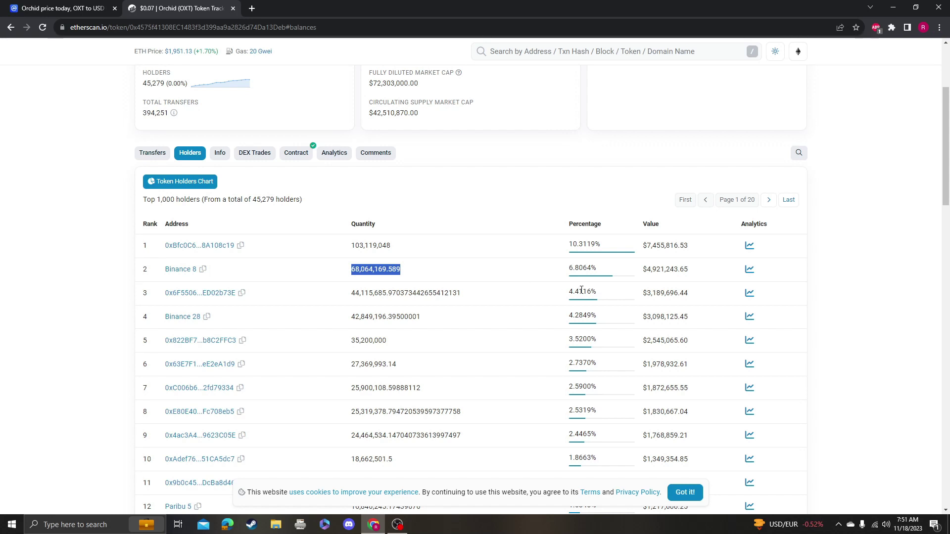
click(437, 277)
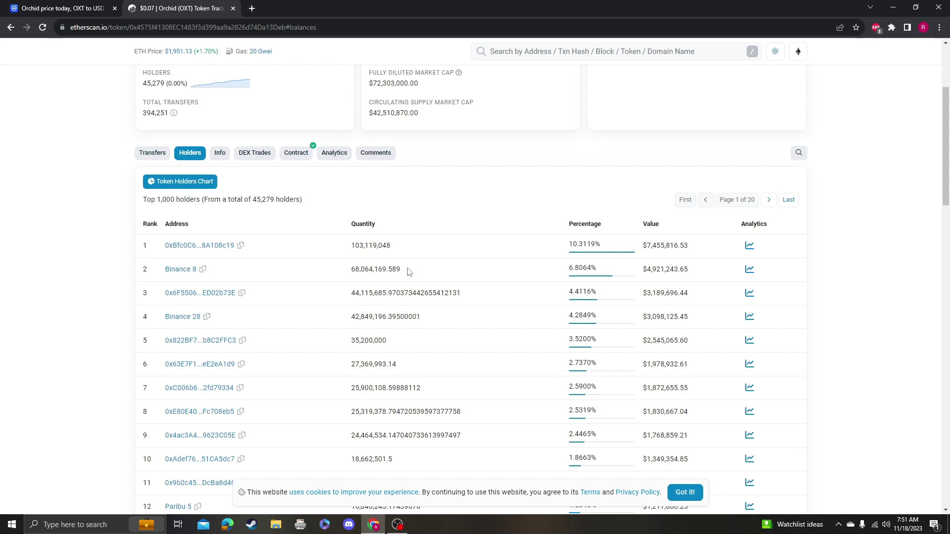
double_click(377, 271)
double_click(366, 318)
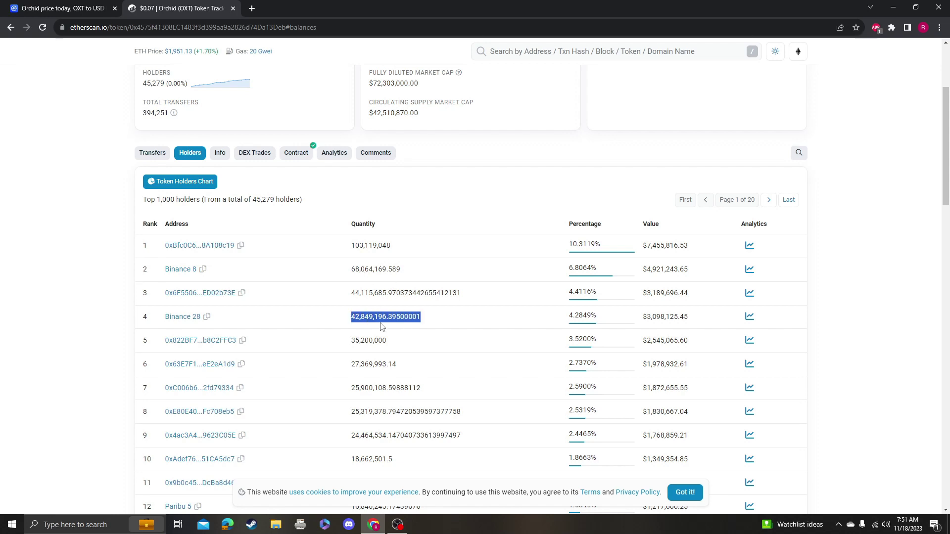
double_click(353, 245)
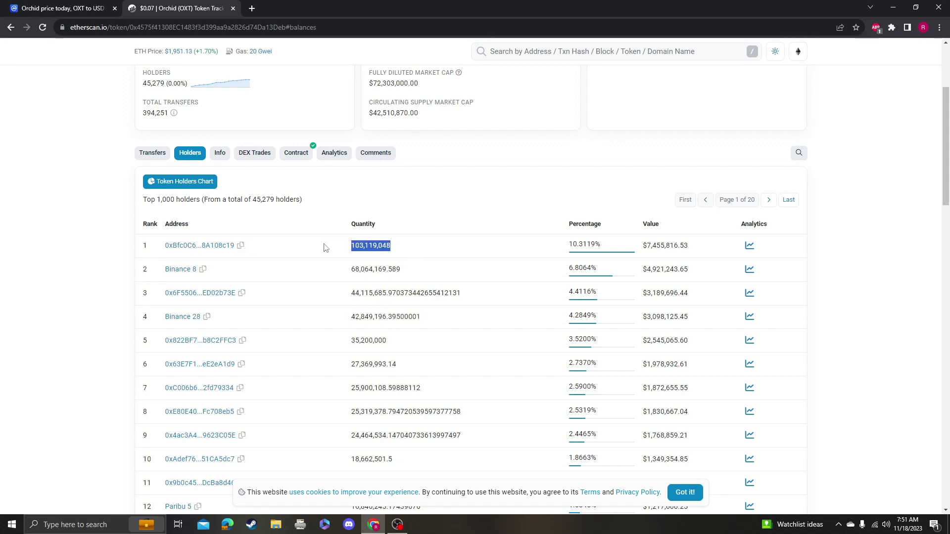
mouse_move(703, 245)
mouse_down()
mouse_move(160, 249)
mouse_move(125, 259)
mouse_up()
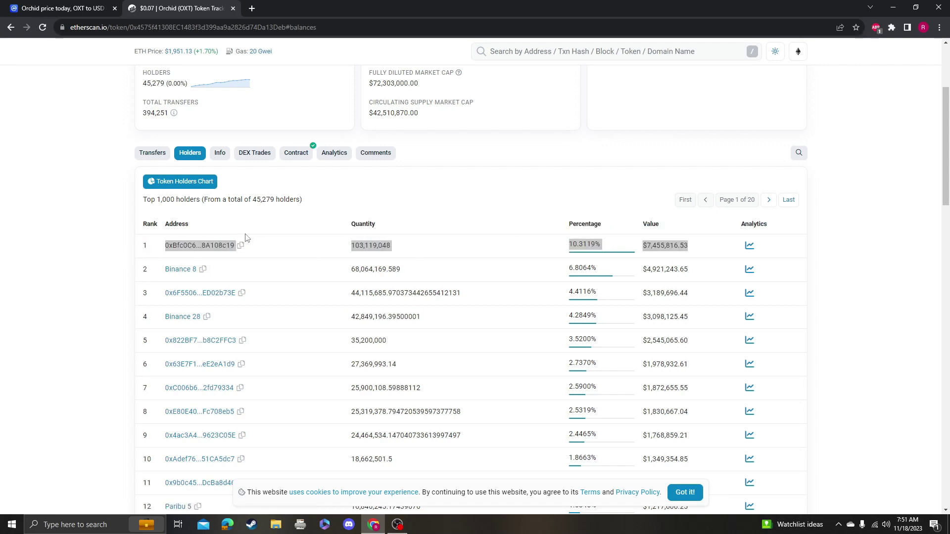
click(453, 249)
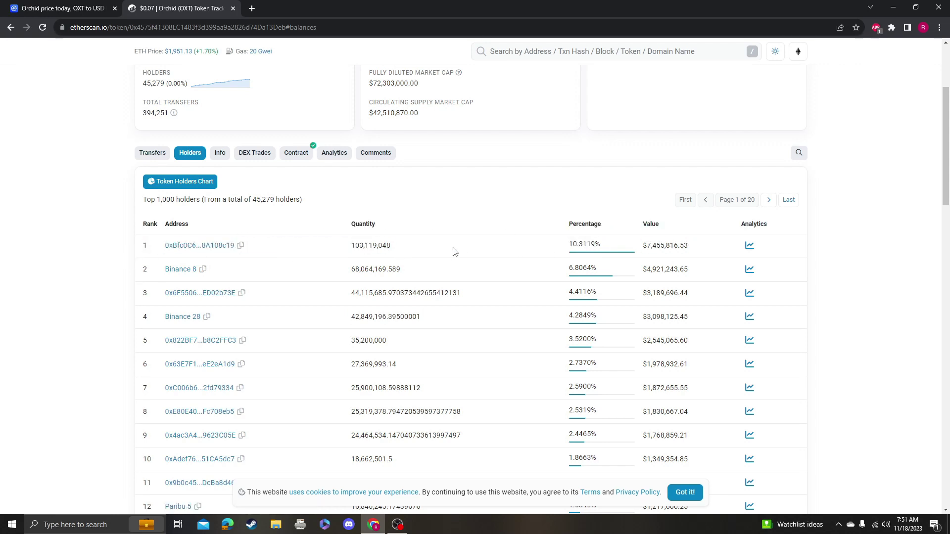
click(222, 247)
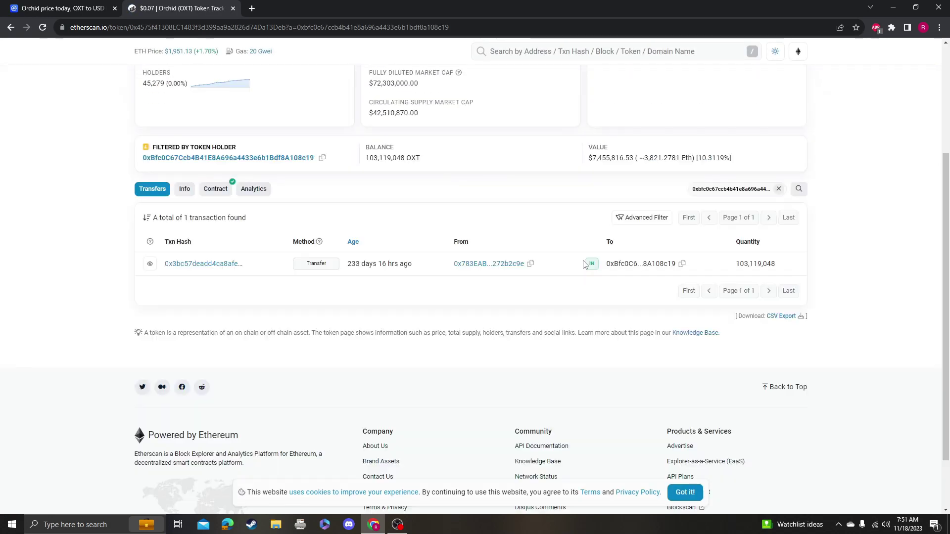
scroll(584, 265, down, 1)
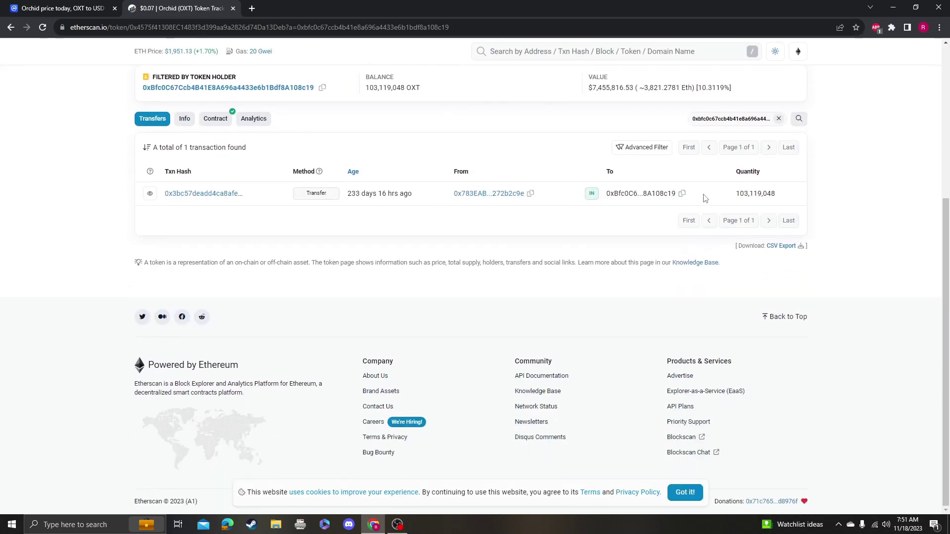
double_click(352, 193)
click(11, 27)
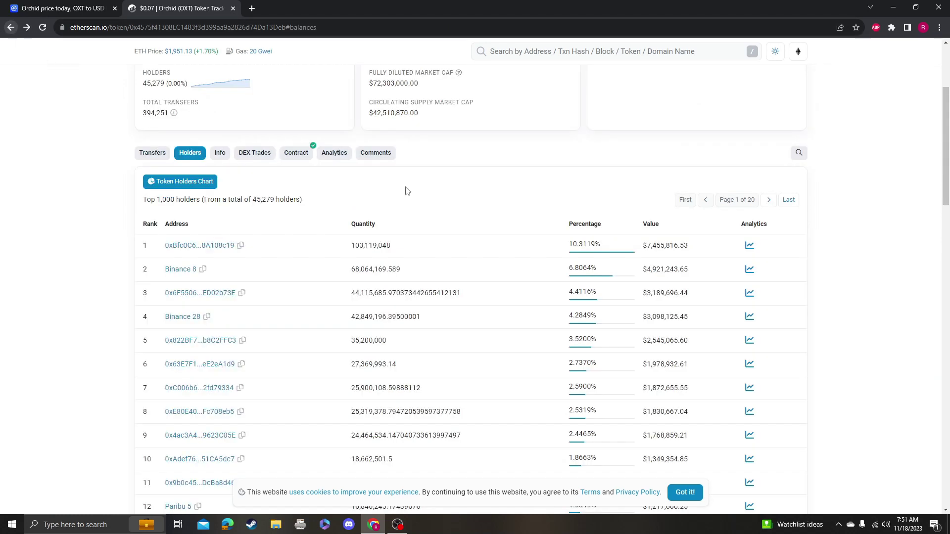
double_click(371, 271)
double_click(361, 317)
scroll(297, 335, down, 2)
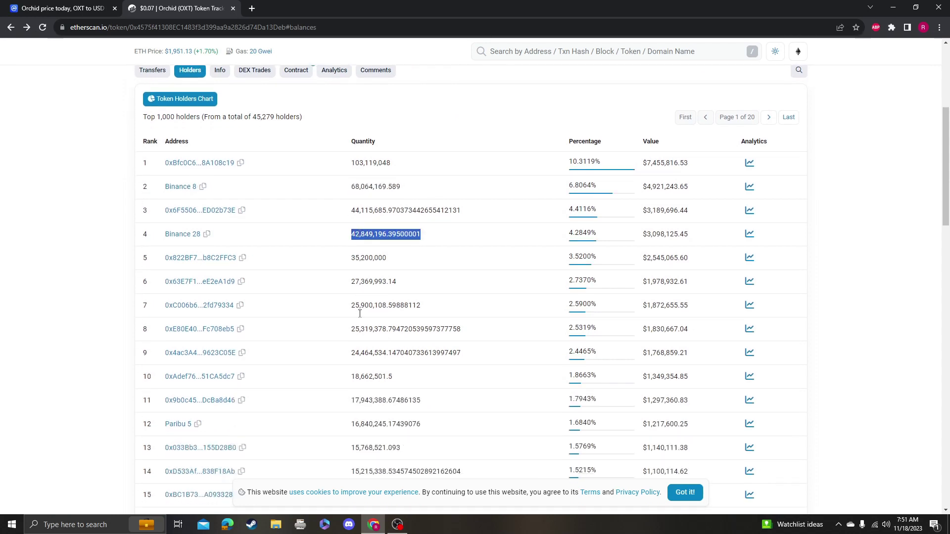
scroll(279, 359, down, 2)
double_click(389, 354)
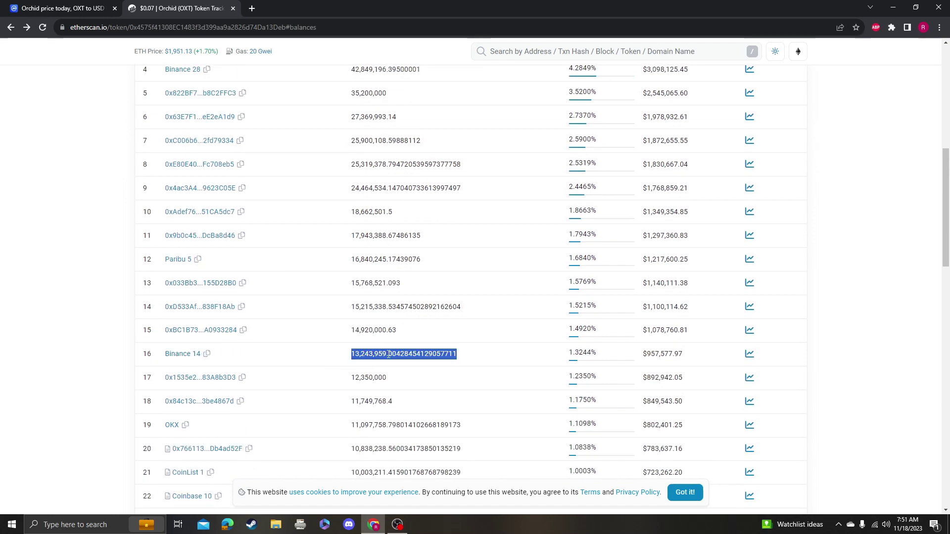
scroll(389, 353, down, 1)
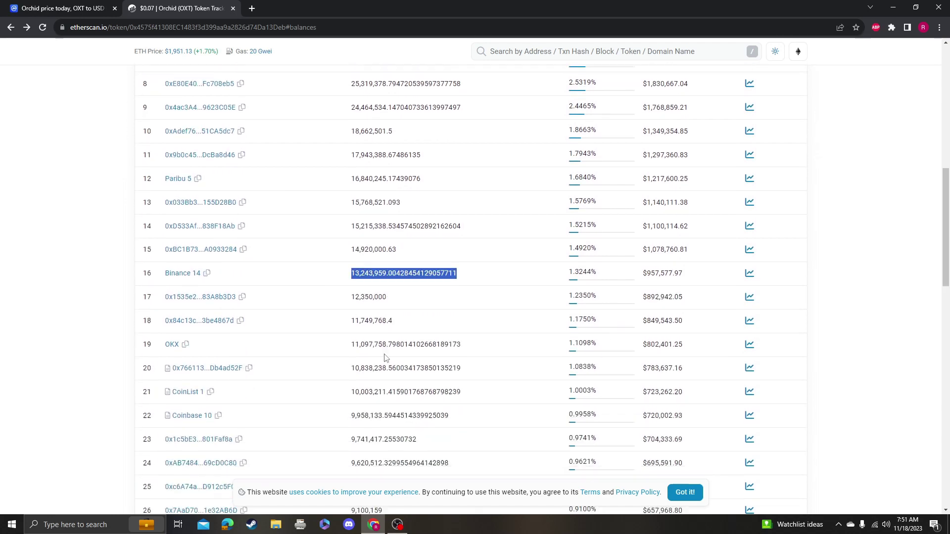
scroll(379, 349, down, 1)
scroll(340, 322, down, 1)
scroll(228, 320, down, 3)
scroll(228, 319, down, 2)
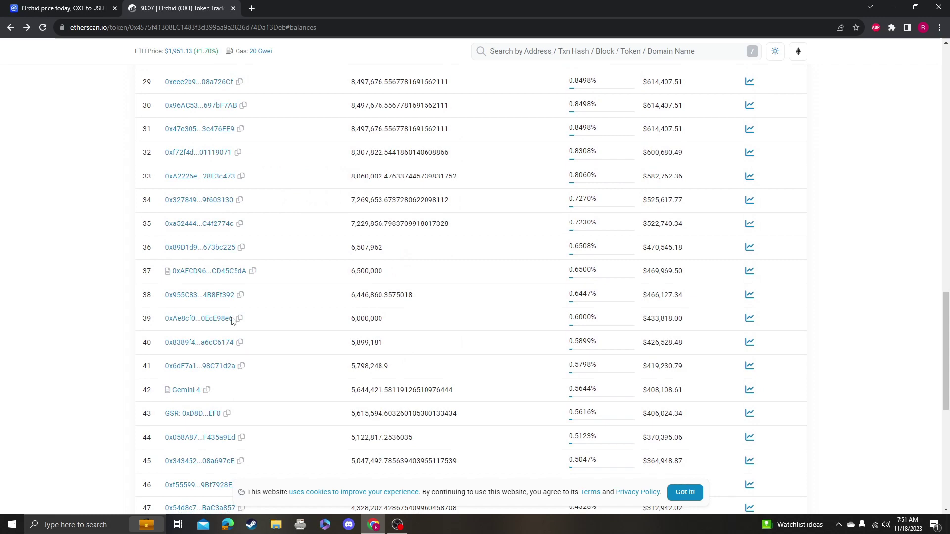
scroll(232, 322, down, 1)
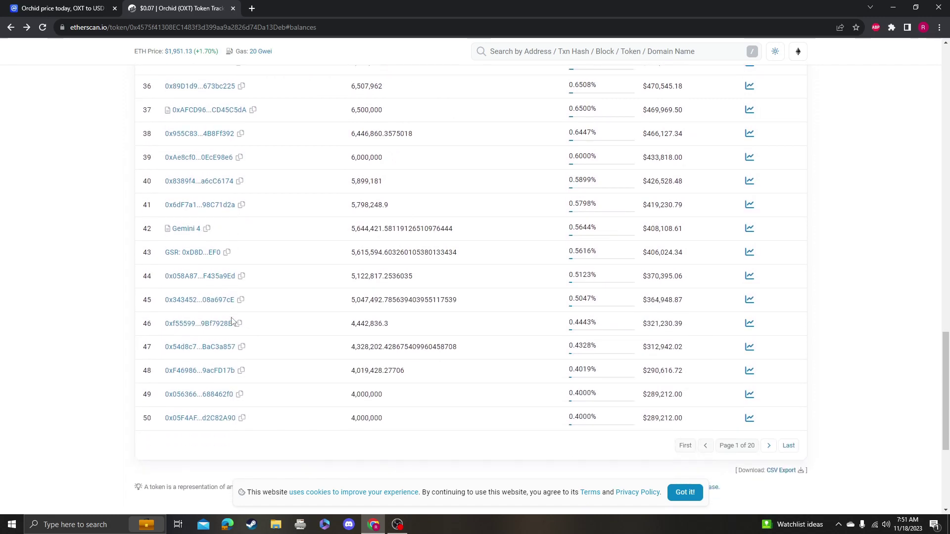
click(768, 446)
scroll(381, 247, down, 2)
scroll(334, 252, down, 3)
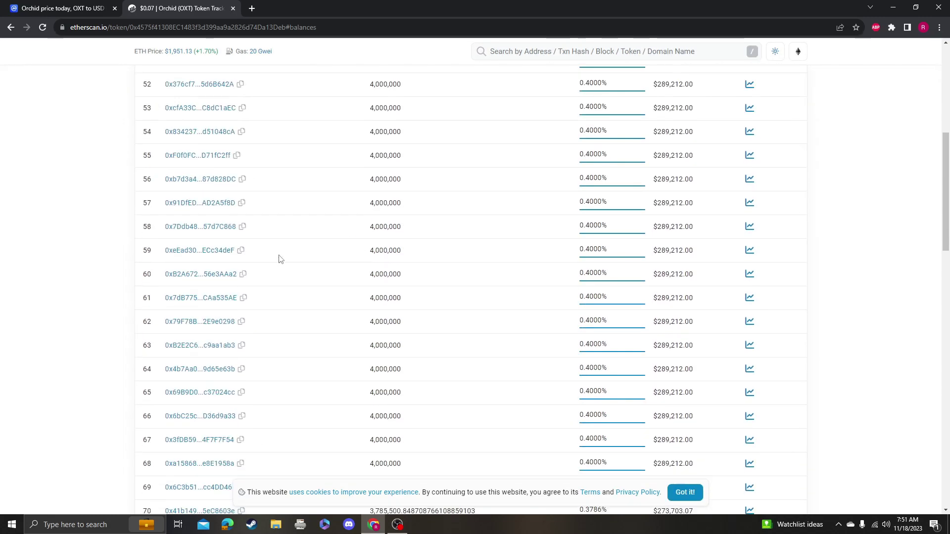
scroll(277, 257, down, 3)
double_click(412, 282)
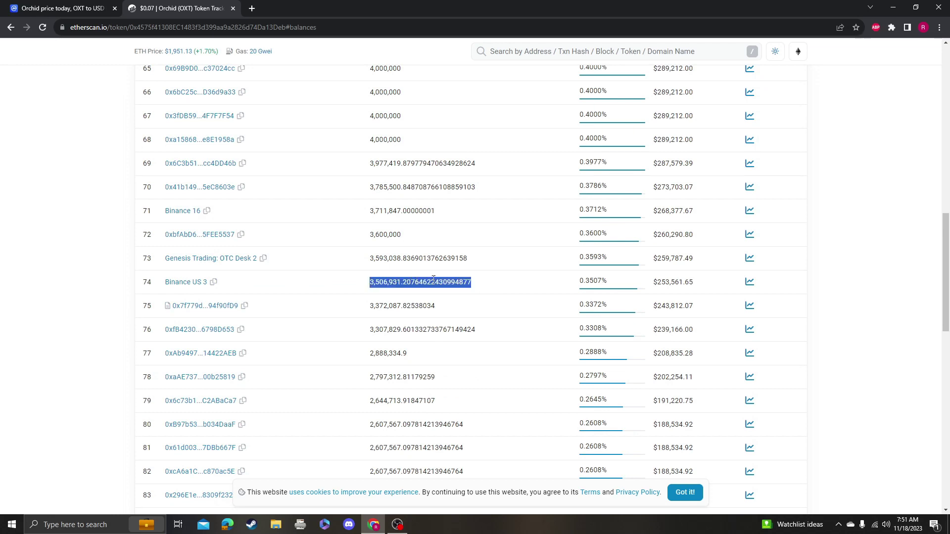
scroll(322, 260, down, 1)
scroll(324, 260, down, 2)
scroll(323, 260, down, 4)
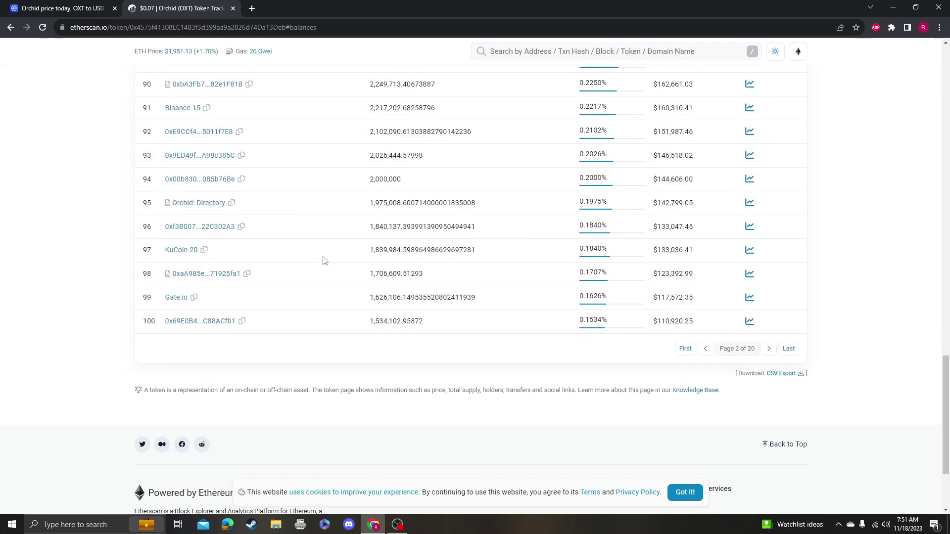
double_click(408, 107)
click(706, 348)
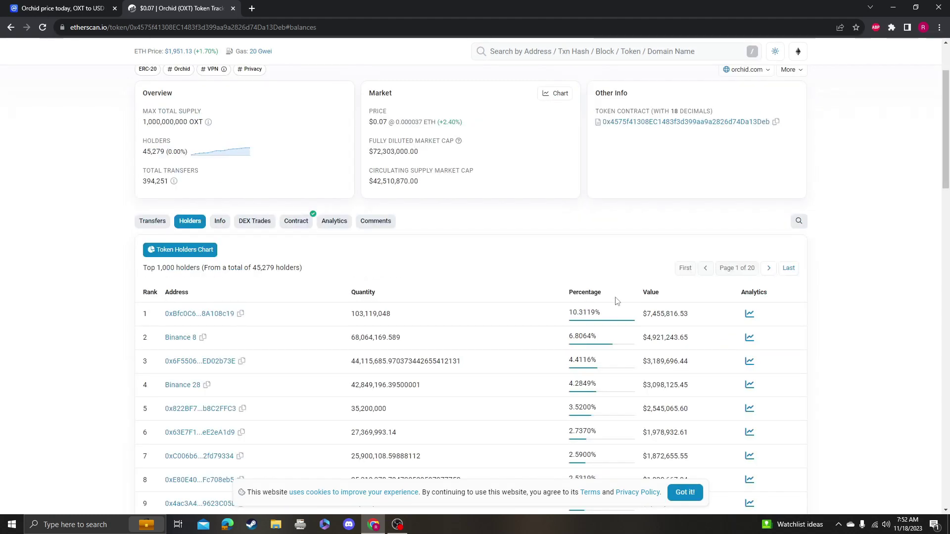
double_click(376, 315)
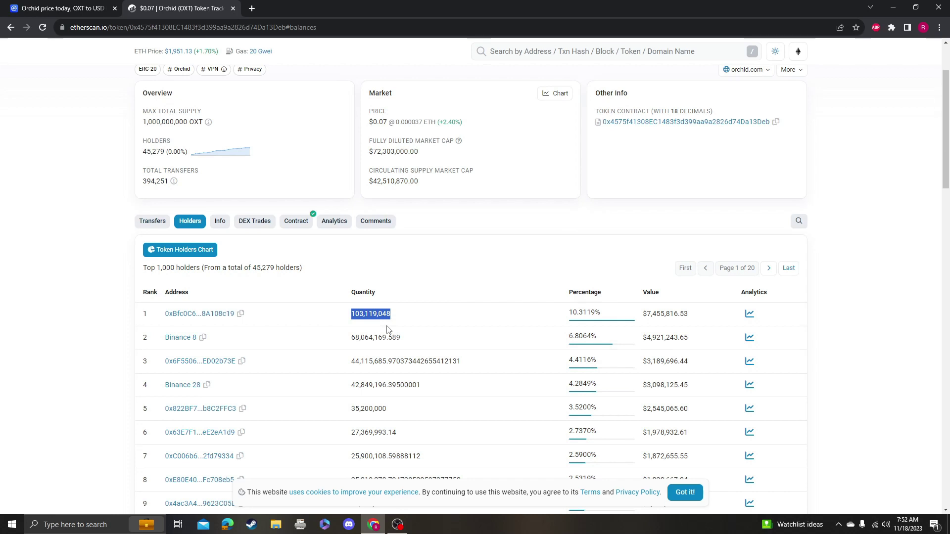
click(403, 327)
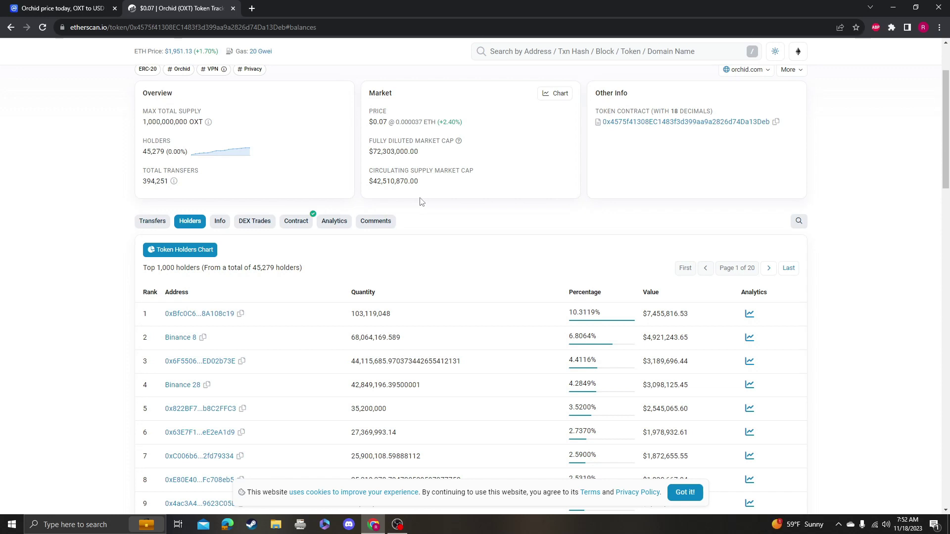
scroll(462, 221, up, 1)
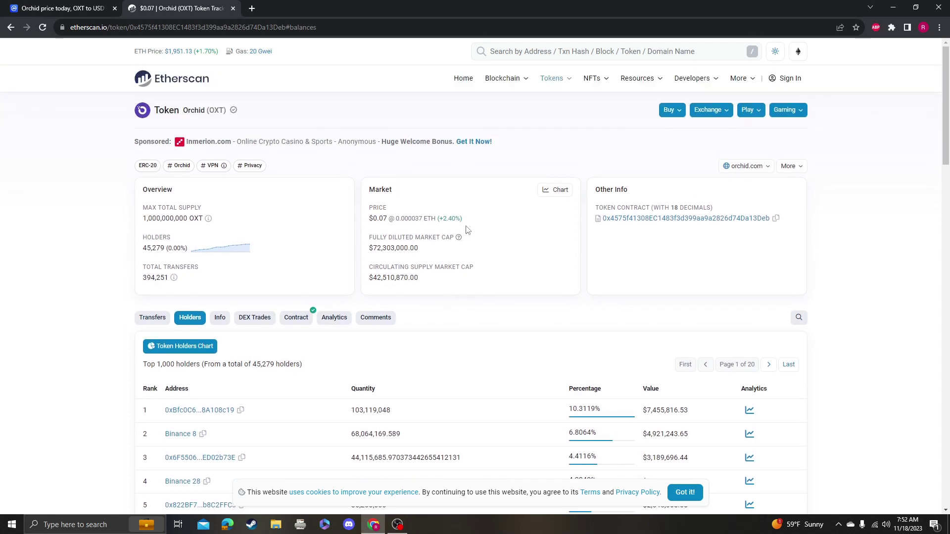
scroll(297, 270, down, 2)
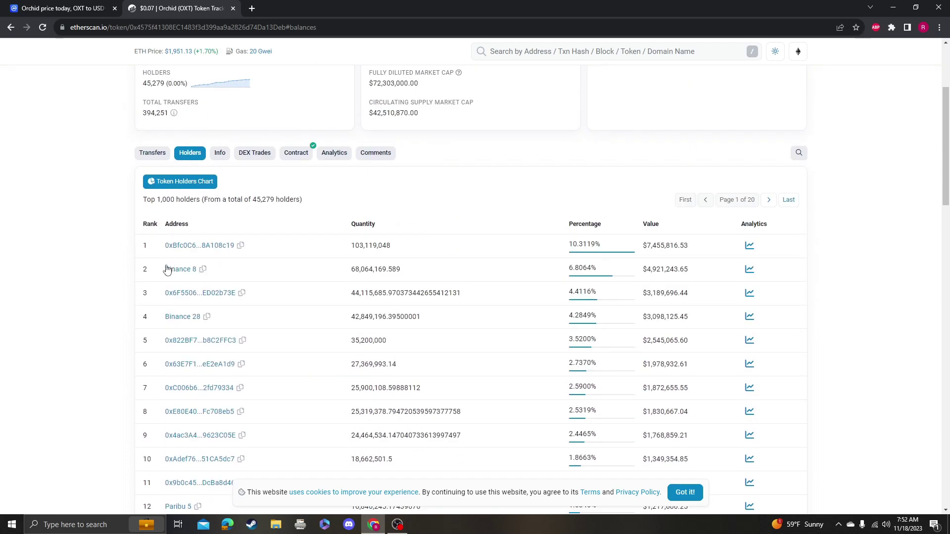
drag(463, 320, 297, 317)
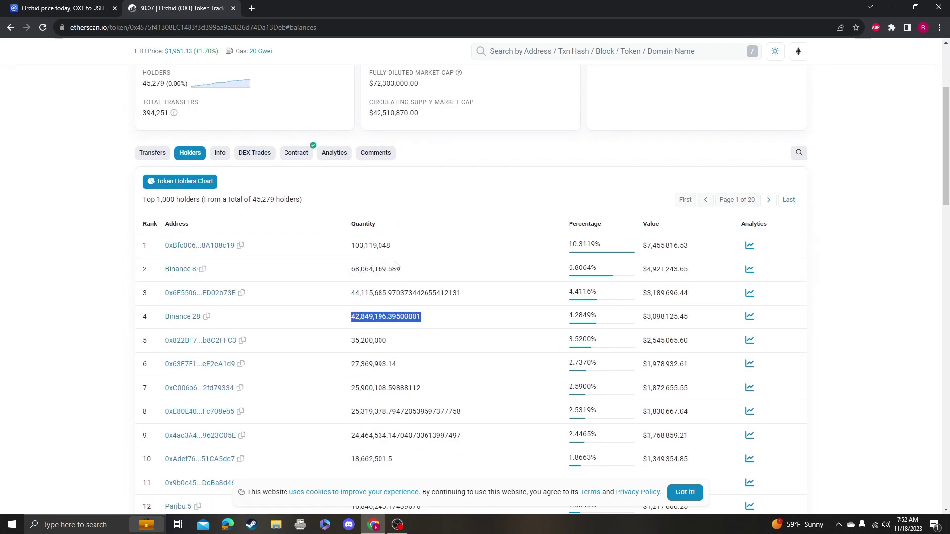
click(398, 305)
scroll(422, 230, up, 1)
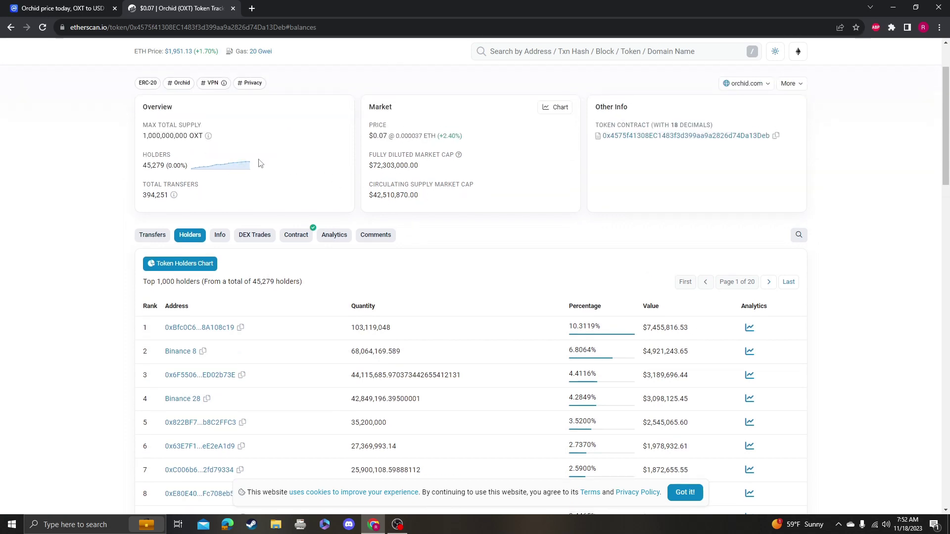
double_click(171, 136)
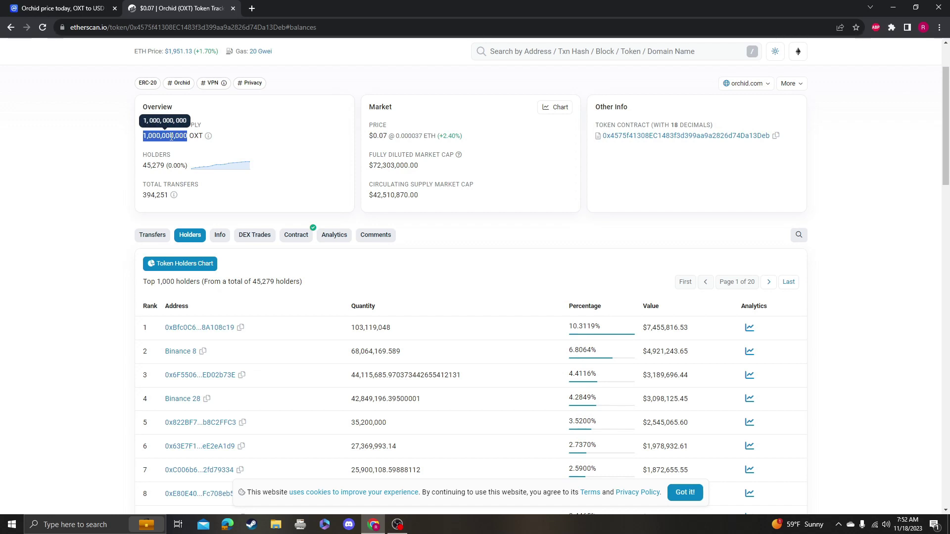
double_click(371, 352)
double_click(376, 399)
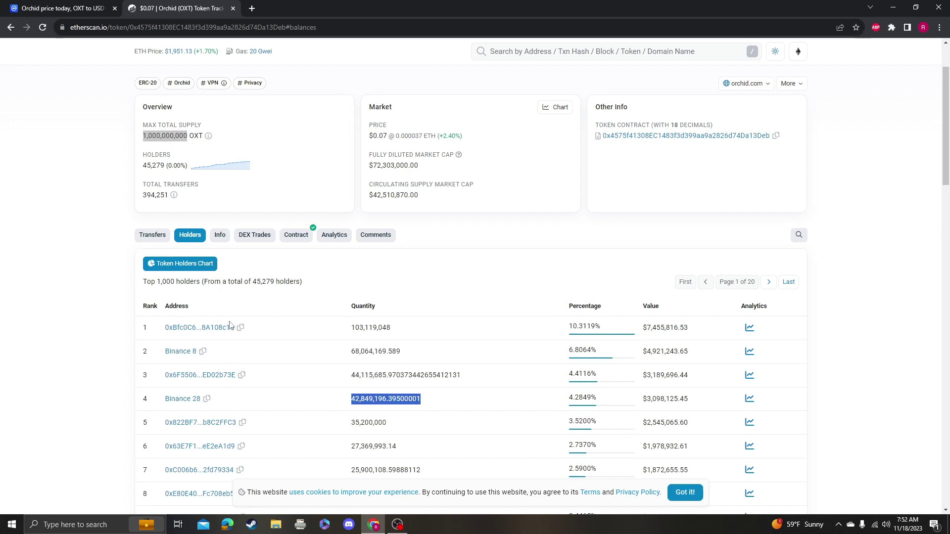
double_click(369, 353)
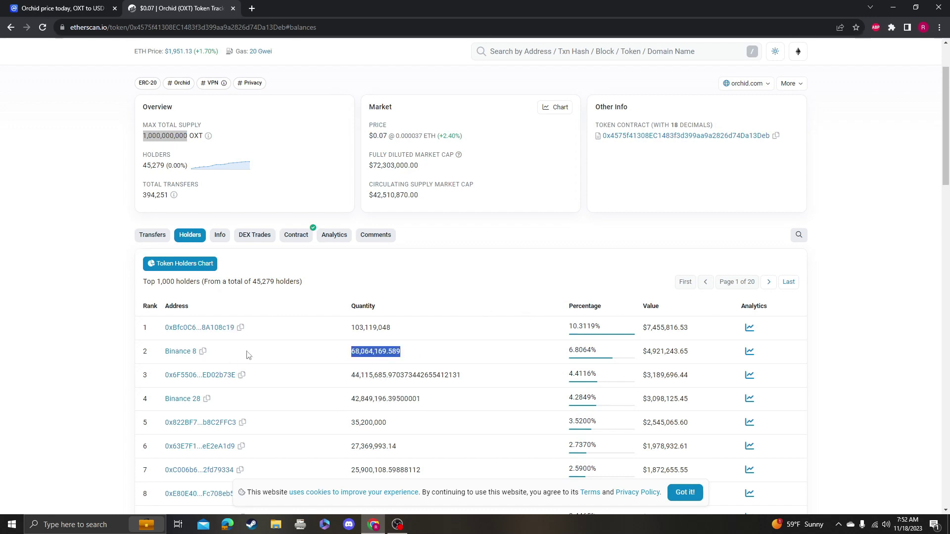
double_click(376, 399)
scroll(472, 303, up, 2)
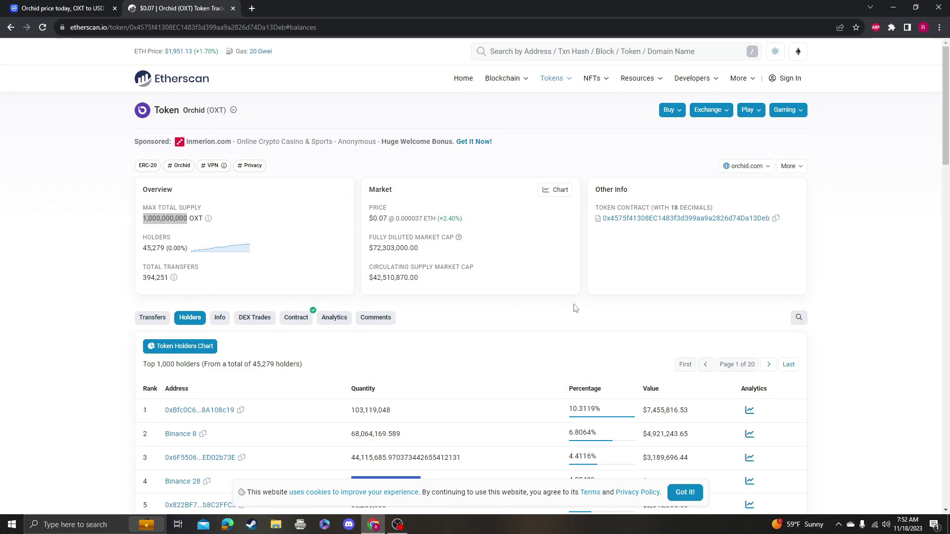
scroll(573, 308, down, 2)
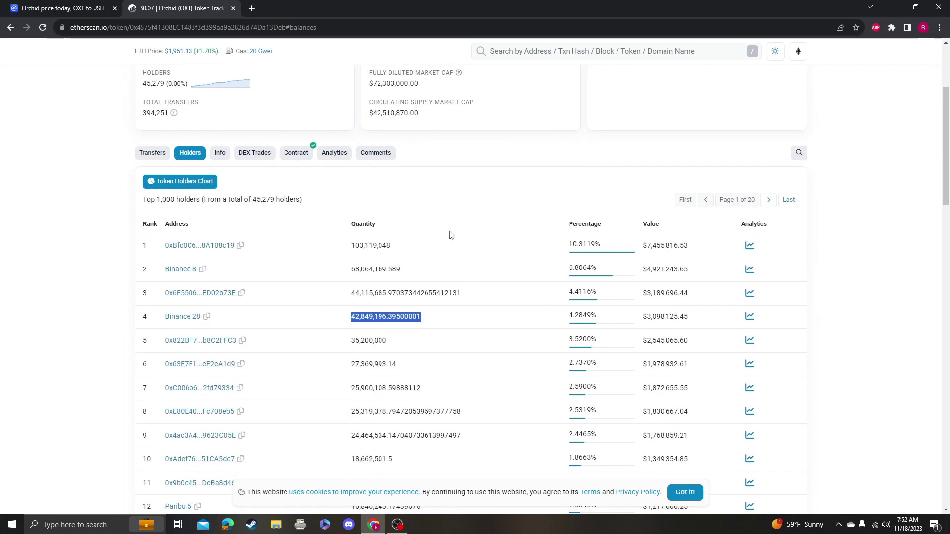
scroll(475, 276, up, 2)
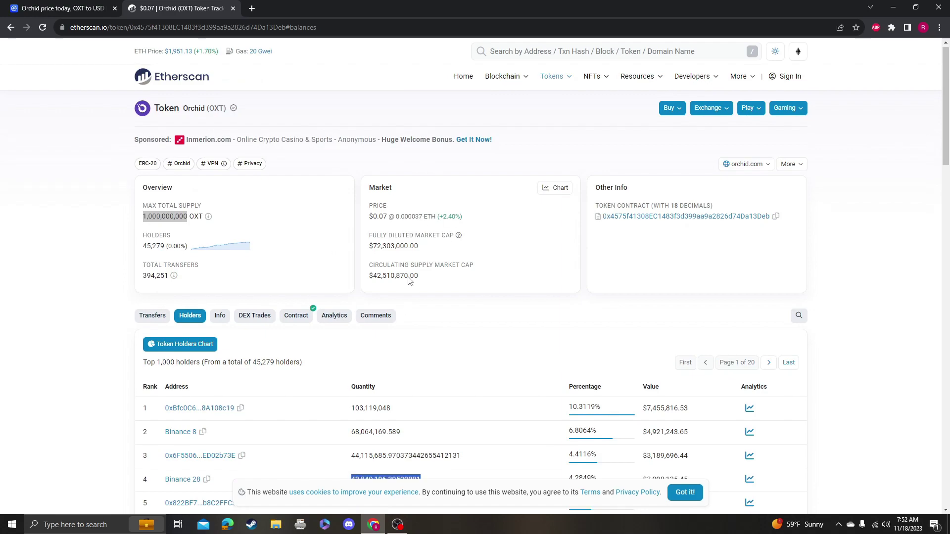
scroll(416, 297, down, 2)
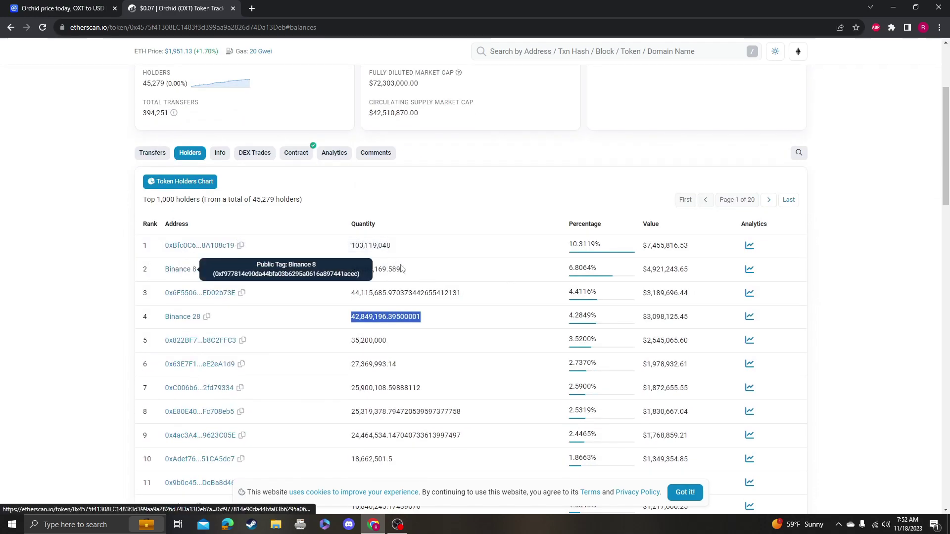
scroll(445, 278, down, 4)
scroll(451, 290, up, 2)
scroll(451, 291, up, 1)
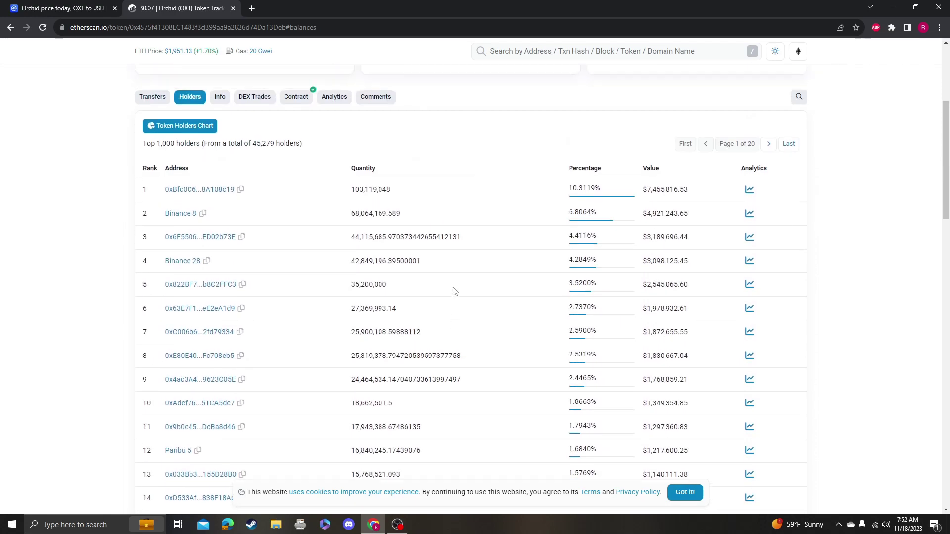
scroll(452, 290, up, 3)
scroll(90, 314, down, 3)
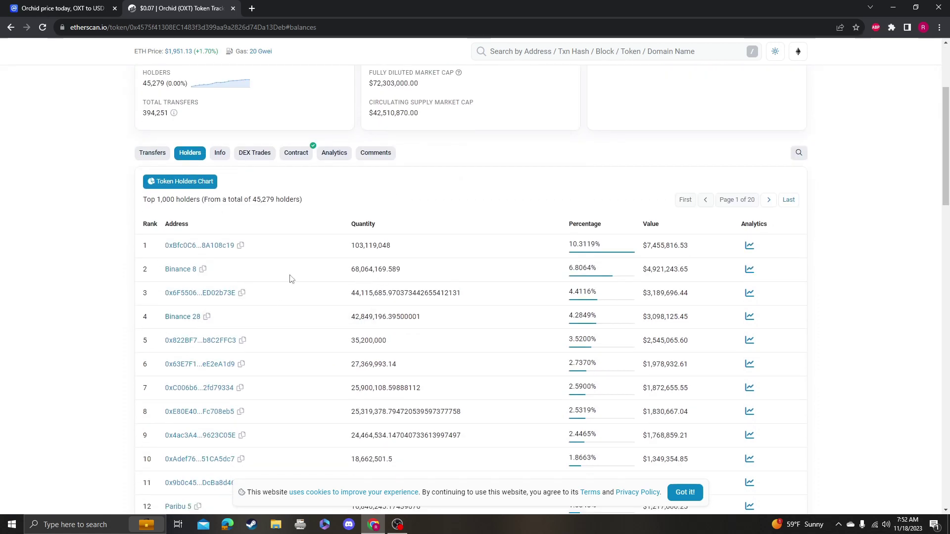
scroll(405, 268, up, 1)
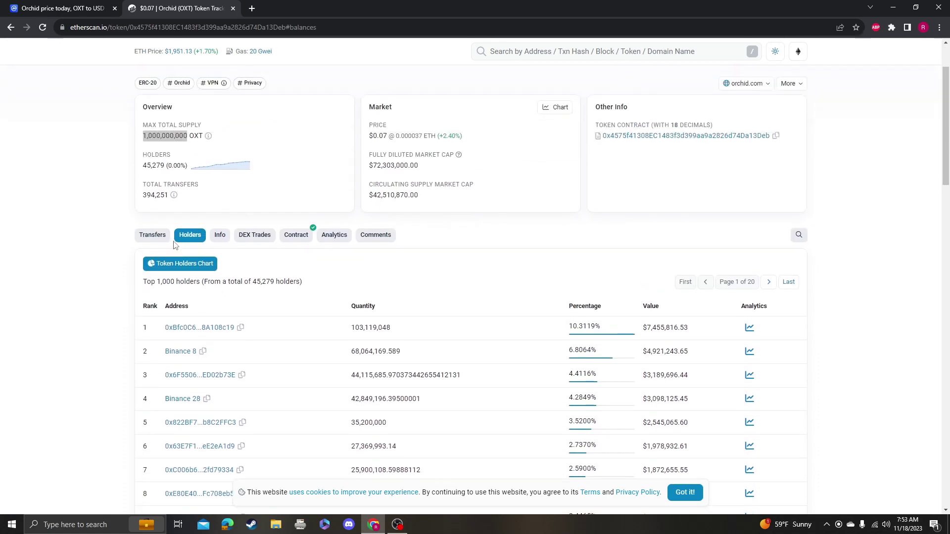
Step: Switch the Etherscan OXT token page from Holders to the Transfers list
click(153, 235)
scroll(462, 227, down, 1)
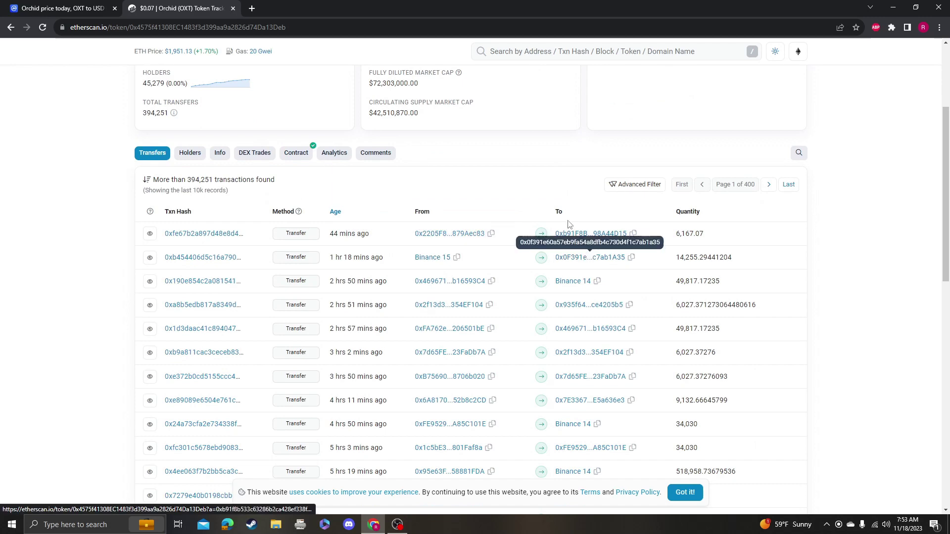
scroll(505, 329, down, 1)
scroll(520, 297, down, 3)
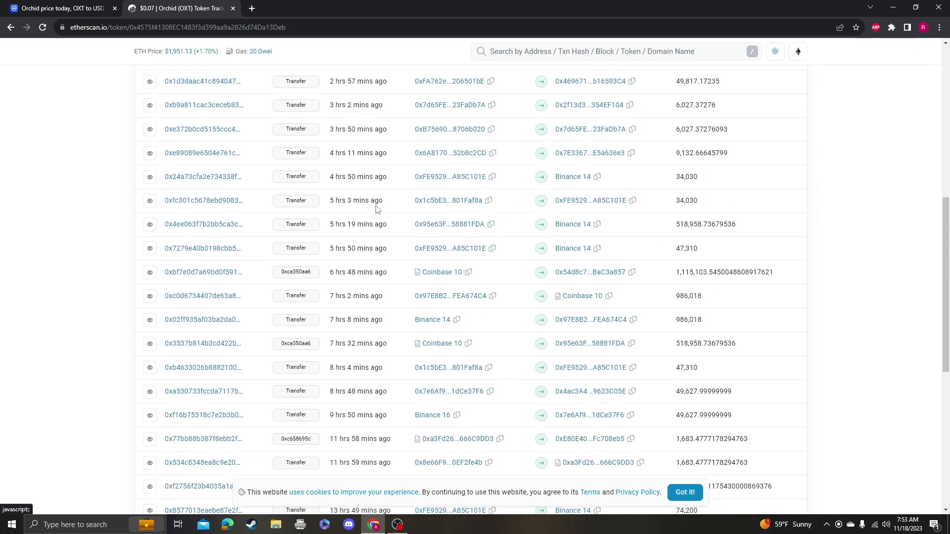
scroll(651, 196, up, 5)
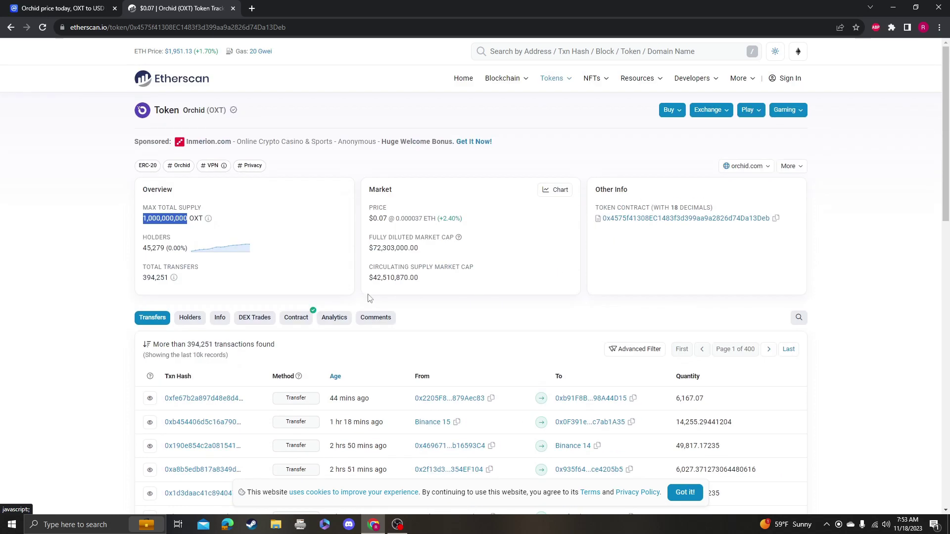
Step: Return to the CoinMarketCap Orchid tab and highlight the 72 digits in the $0.07206 price
key(ctrl+shift+Tab)
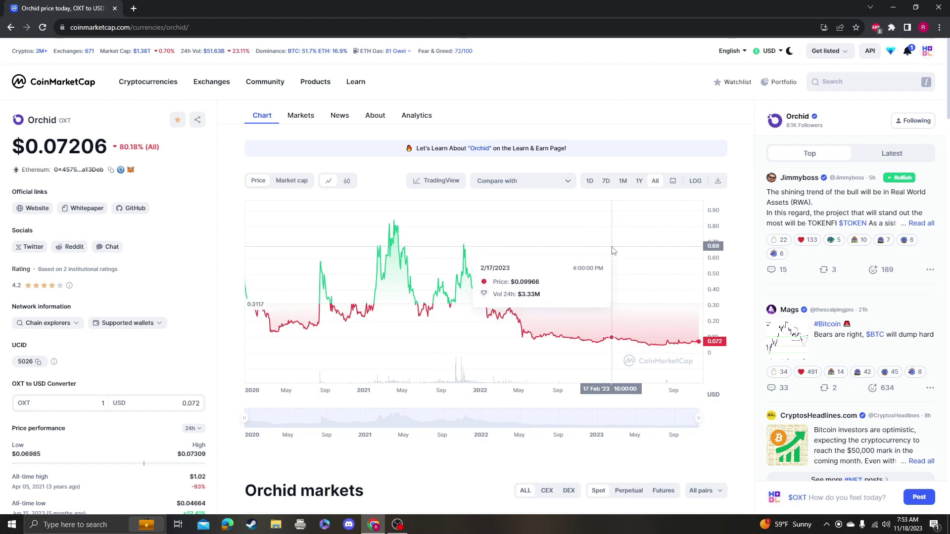
drag(57, 147, 83, 149)
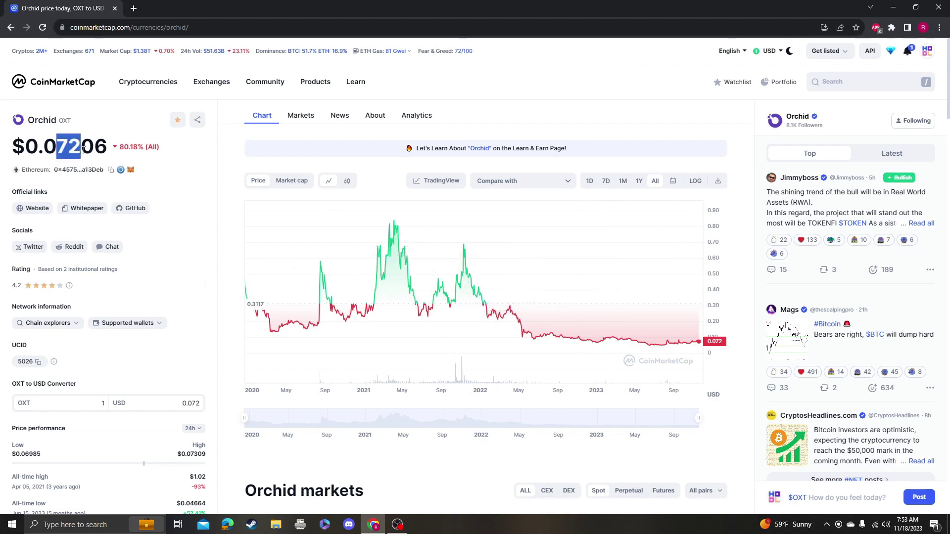